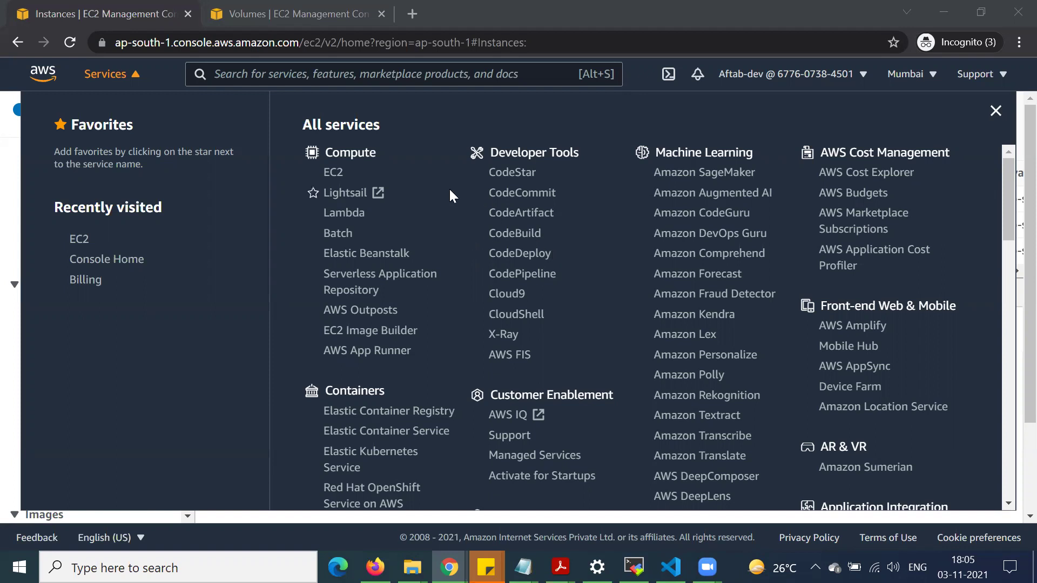
# Open the EC2 service, dismiss the welcome message and show the EC2 Dashboard
pyautogui.click(333, 172)
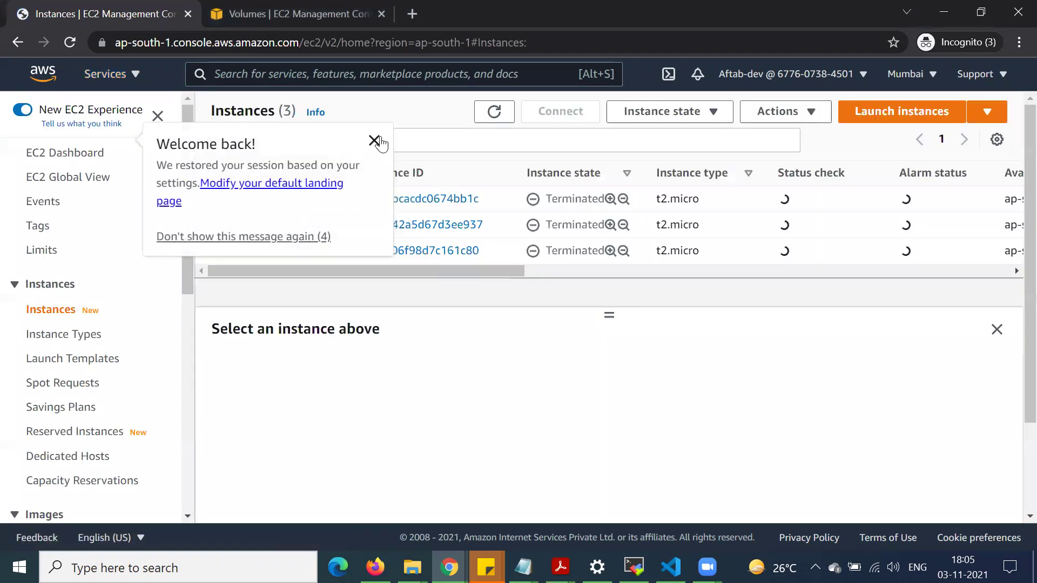
pyautogui.click(374, 140)
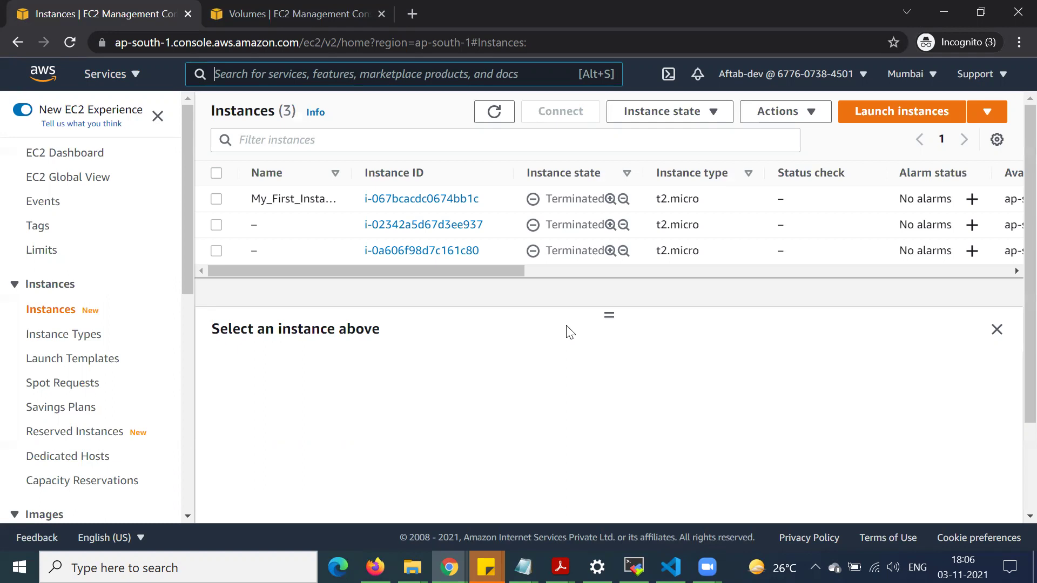
pyautogui.click(76, 162)
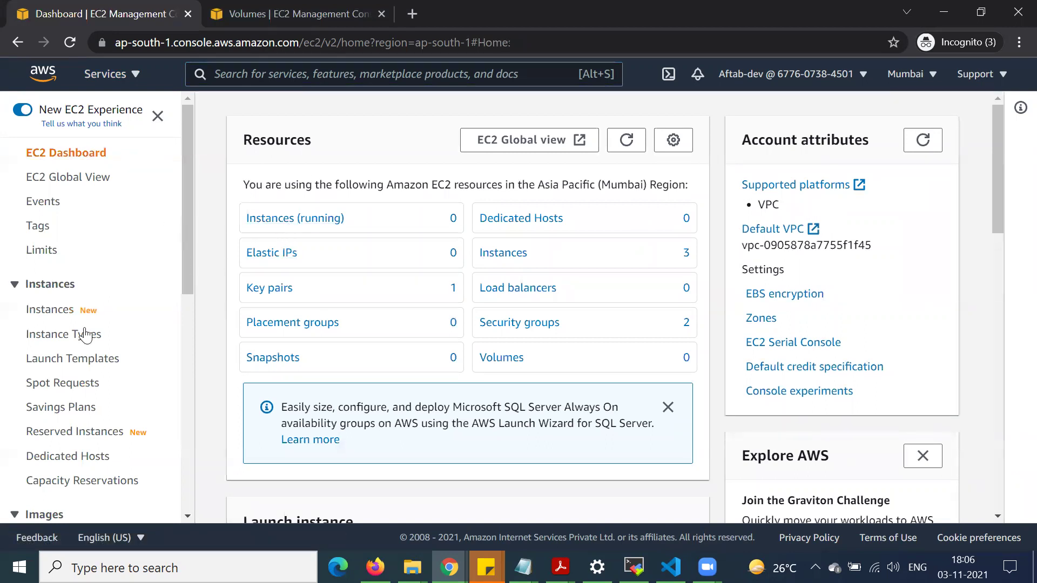
# Look through the EC2 resources, open the Elastic Block Store volumes list and check the selected region
pyautogui.scroll(-2, 134, 287)
pyautogui.scroll(2, 139, 296)
pyautogui.scroll(-8, 140, 296)
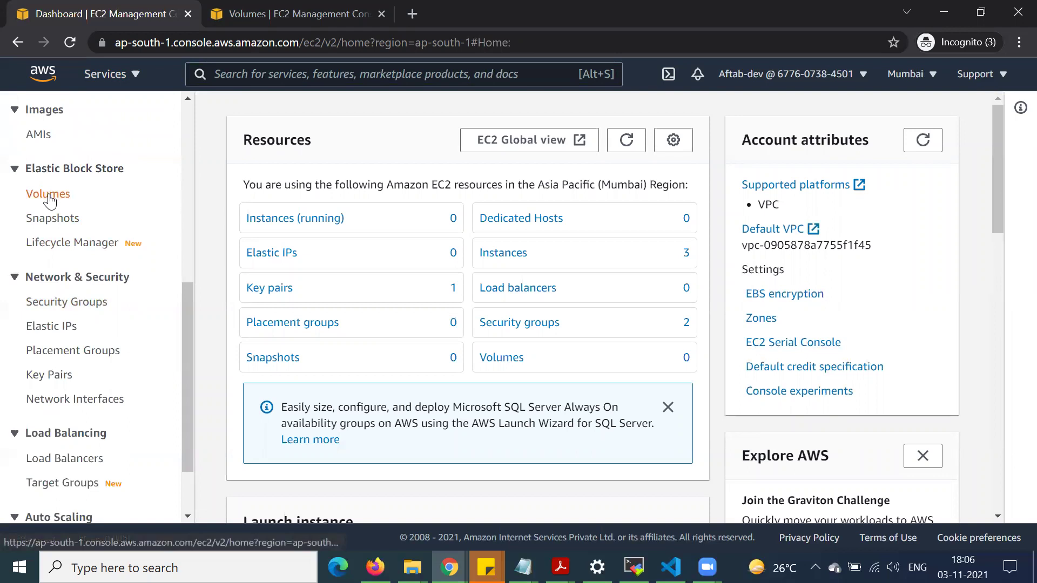
pyautogui.scroll(8, 138, 280)
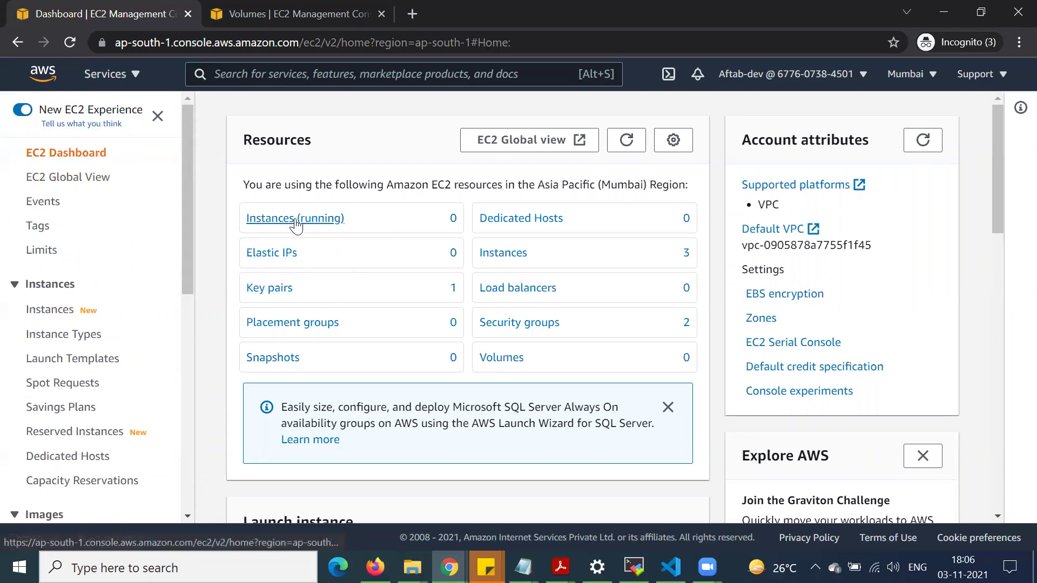
pyautogui.scroll(-2, 116, 282)
pyautogui.scroll(-4, 117, 282)
pyautogui.click(58, 282)
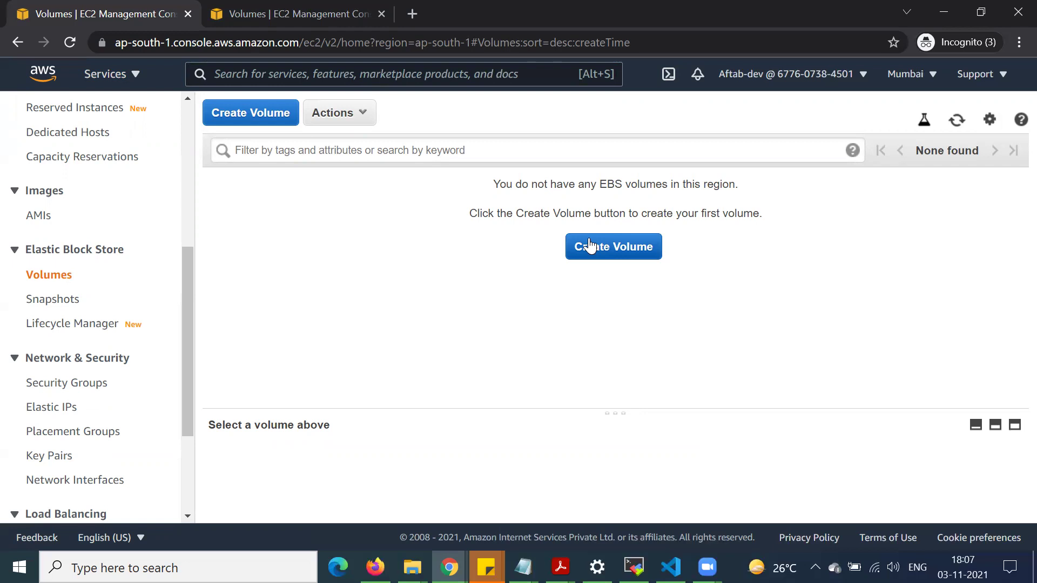
pyautogui.click(925, 80)
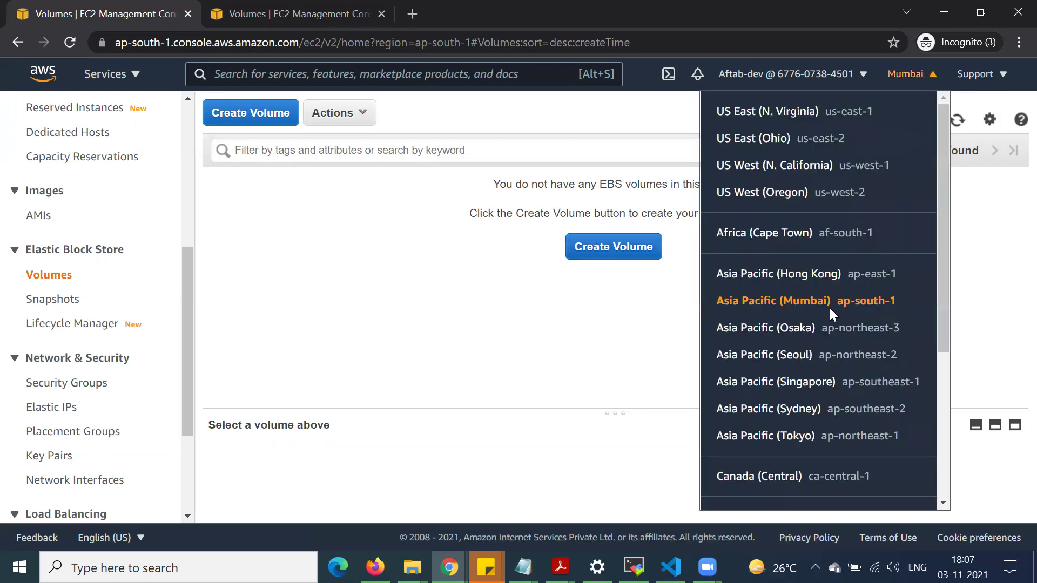
pyautogui.click(564, 308)
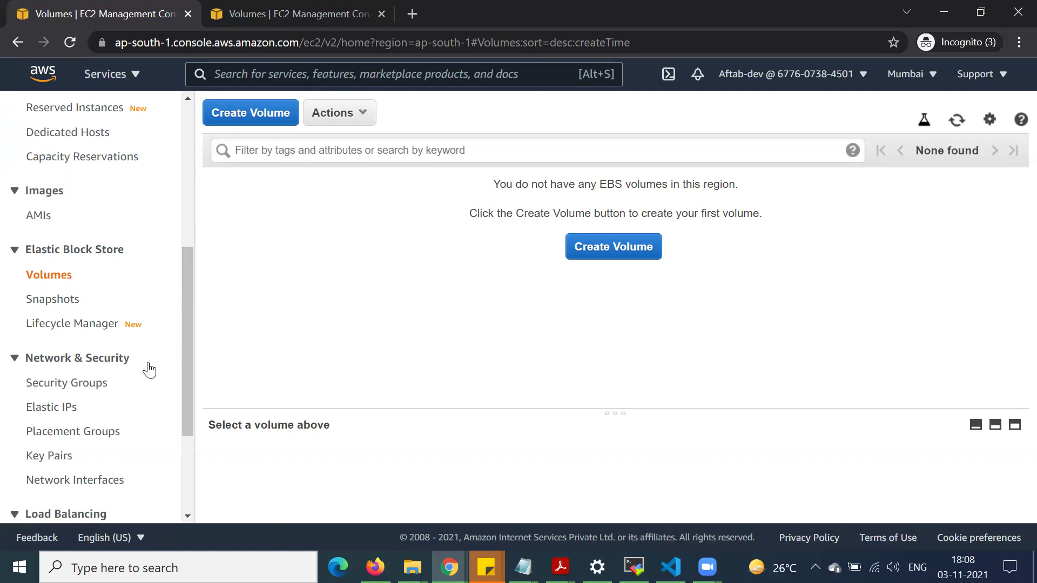
# Go back through the EC2 Dashboard to the instances list and start launching a new instance
pyautogui.scroll(5, 129, 378)
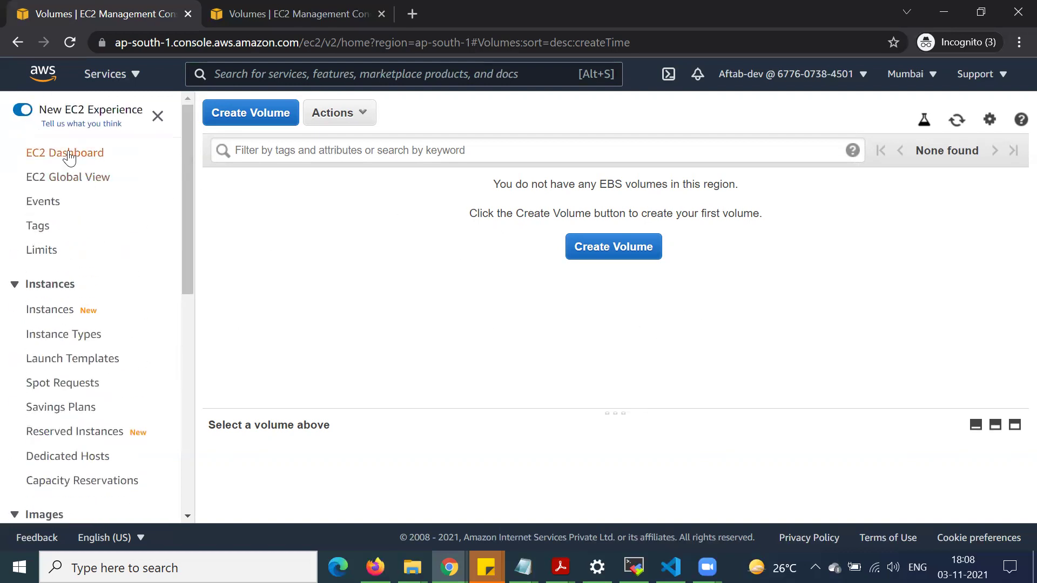
pyautogui.click(69, 155)
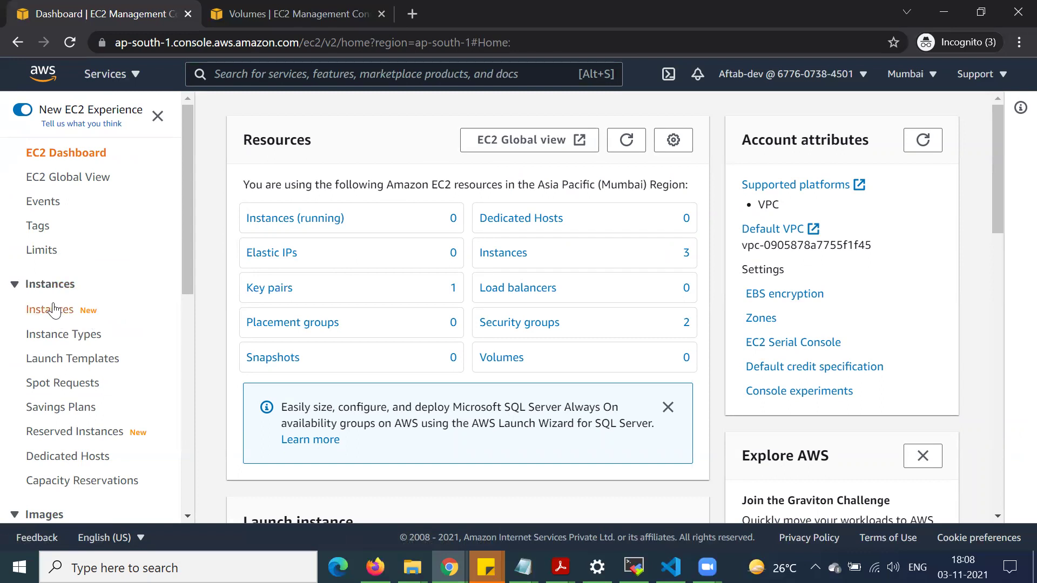
pyautogui.click(75, 311)
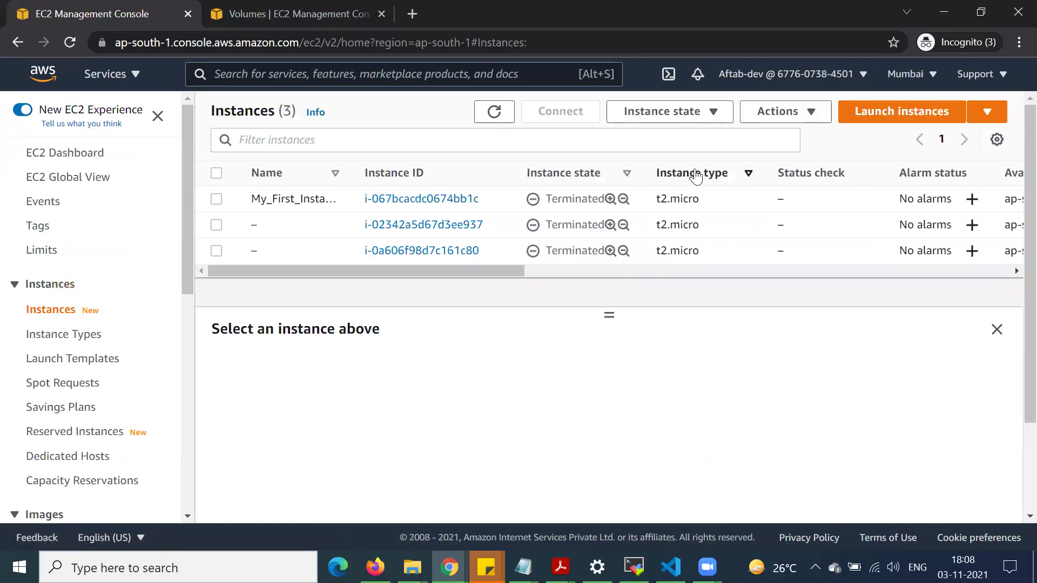
pyautogui.click(890, 119)
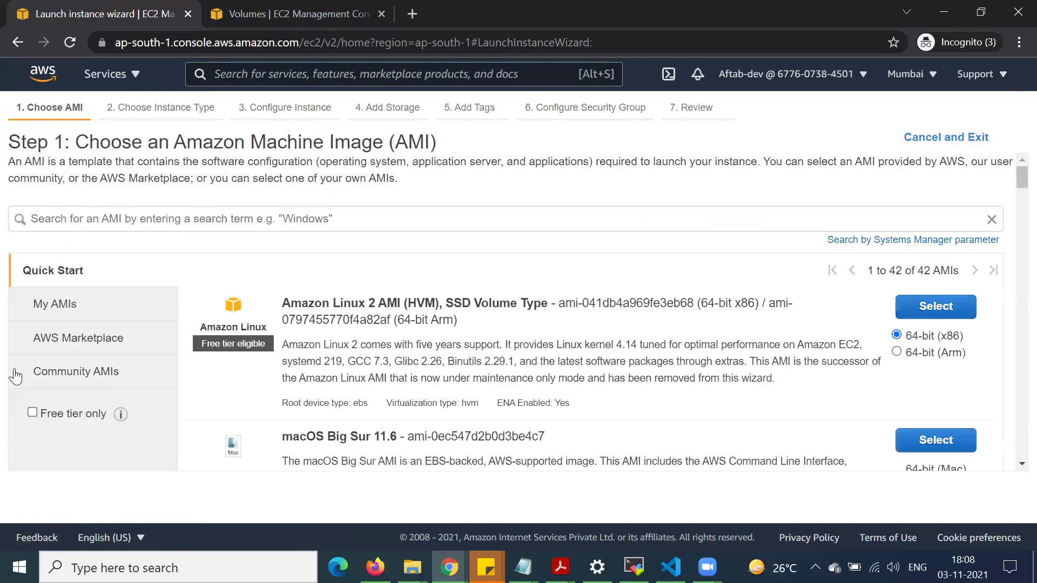
# Restrict the images to free tier only, choose Amazon Linux 2 AMI (64-bit x86) and accept the t2.micro instance type
pyautogui.click(33, 412)
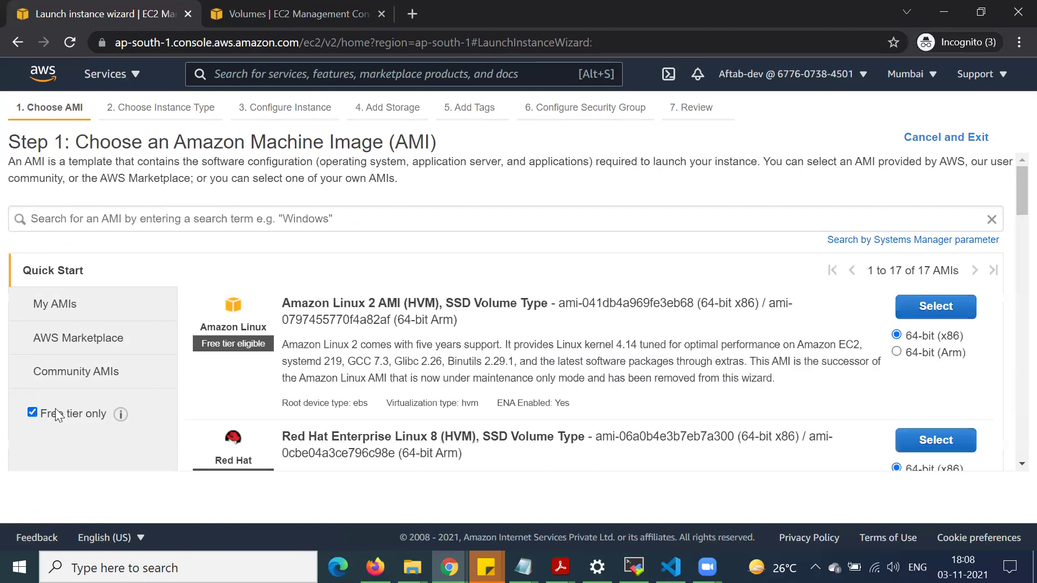
pyautogui.click(945, 316)
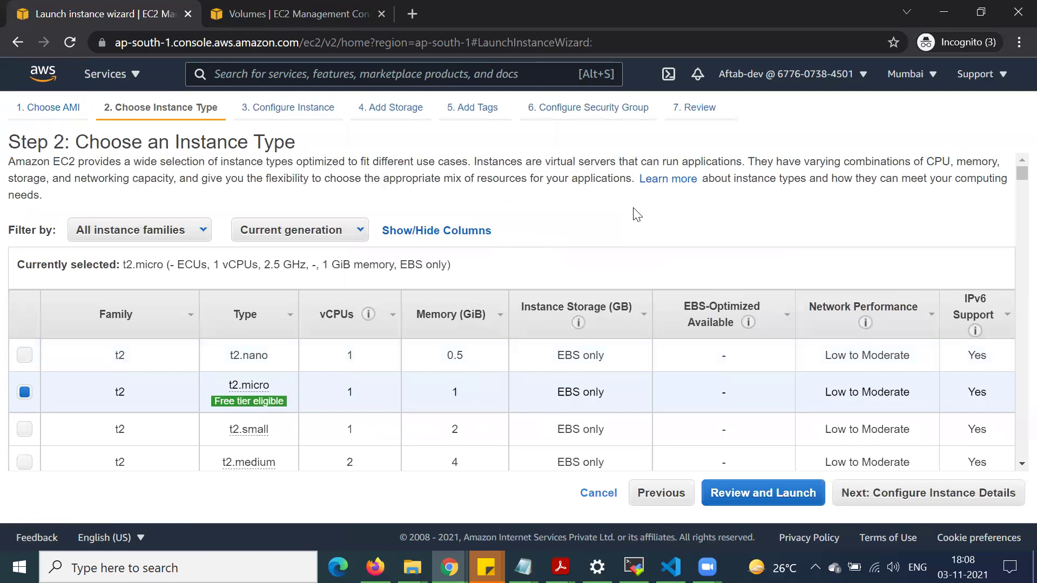
pyautogui.moveTo(225, 417)
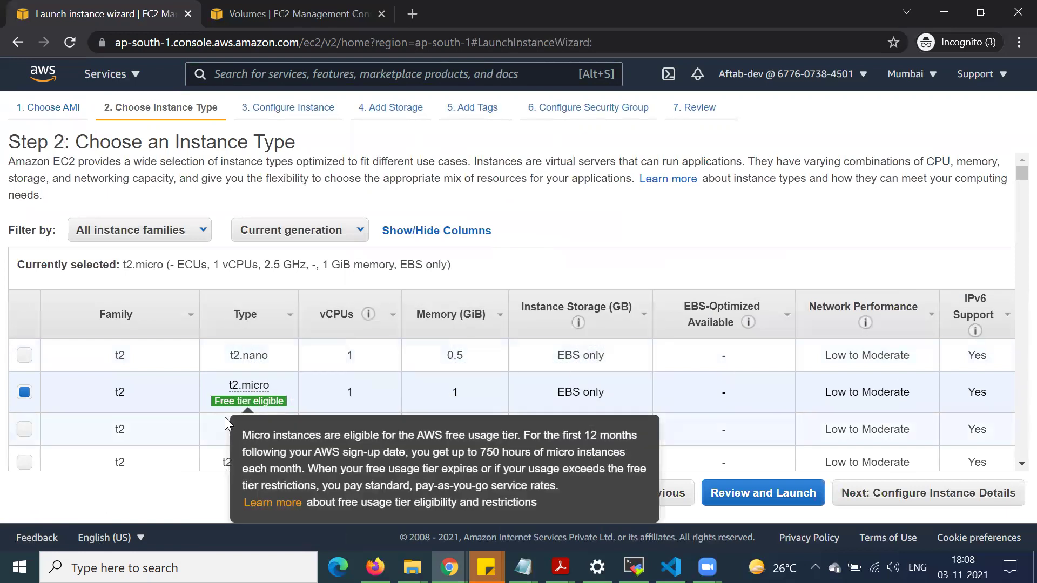
pyautogui.click(937, 499)
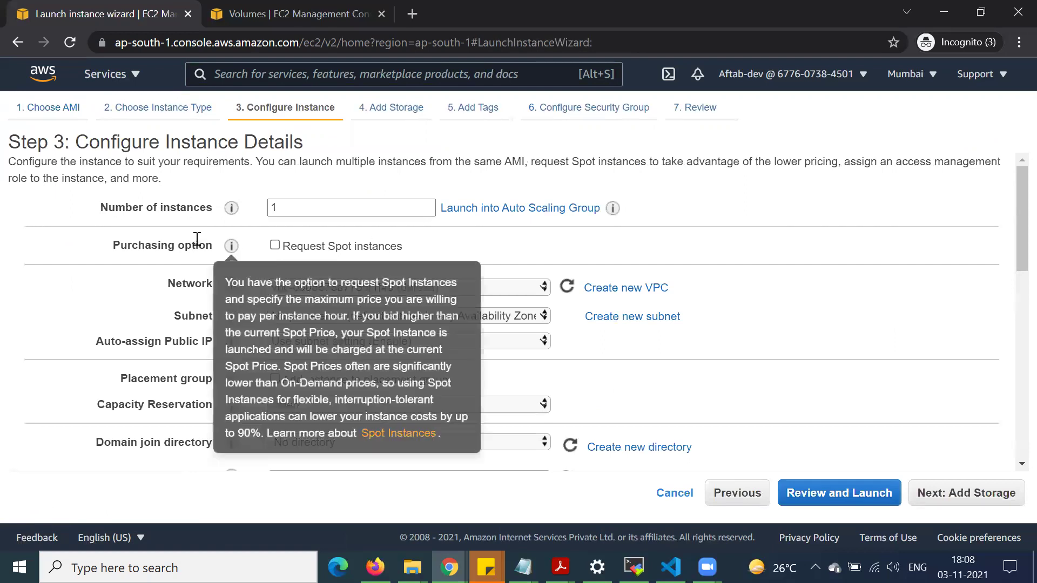
# Review the instance details and proceed to storage with the default settings
pyautogui.scroll(-3, 661, 360)
pyautogui.scroll(-4, 664, 361)
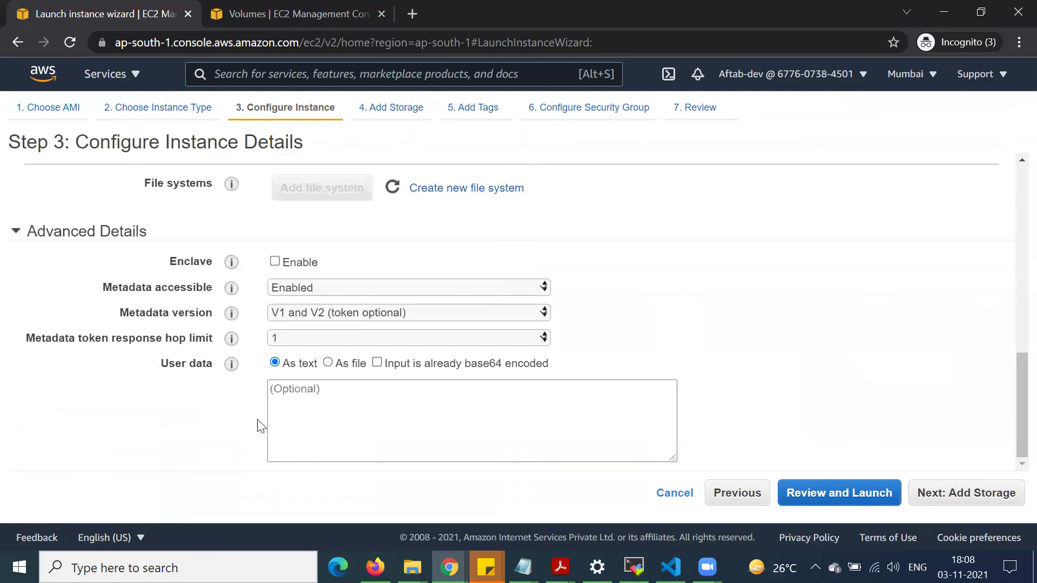
pyautogui.scroll(10, 673, 405)
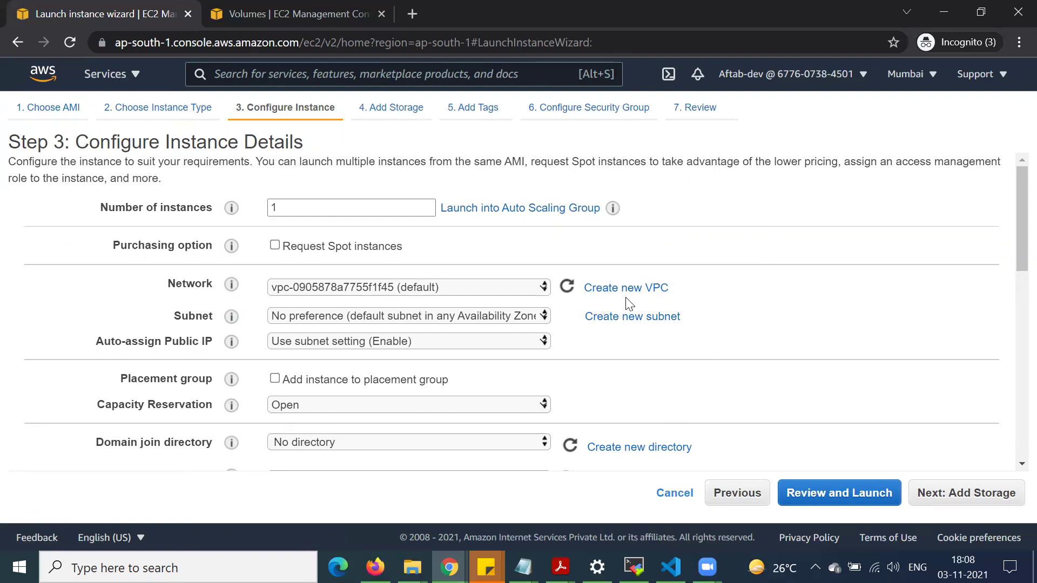
pyautogui.click(958, 497)
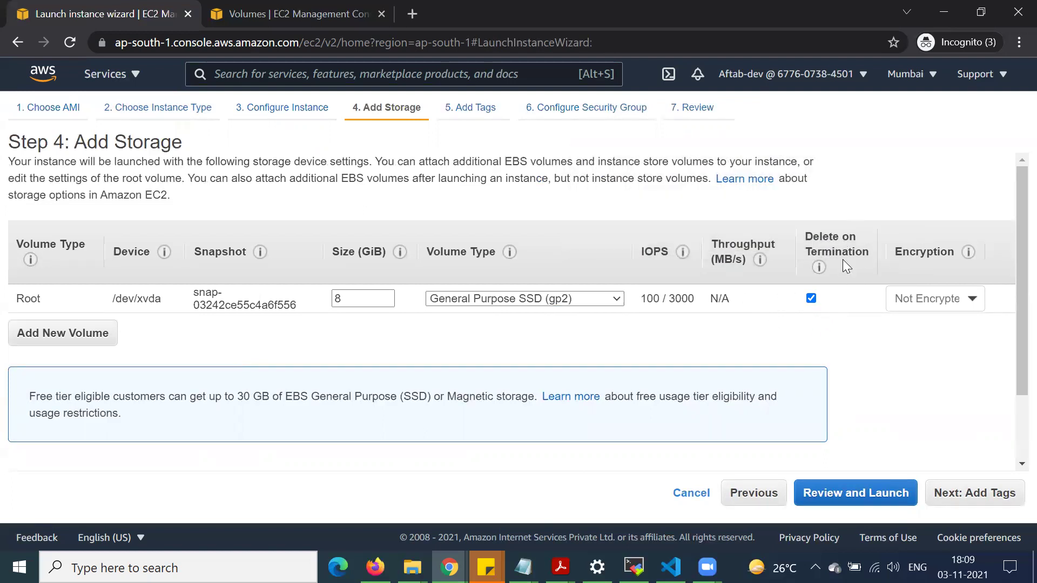
# Add a second EBS volume to the instance's storage and remove it again
pyautogui.click(89, 342)
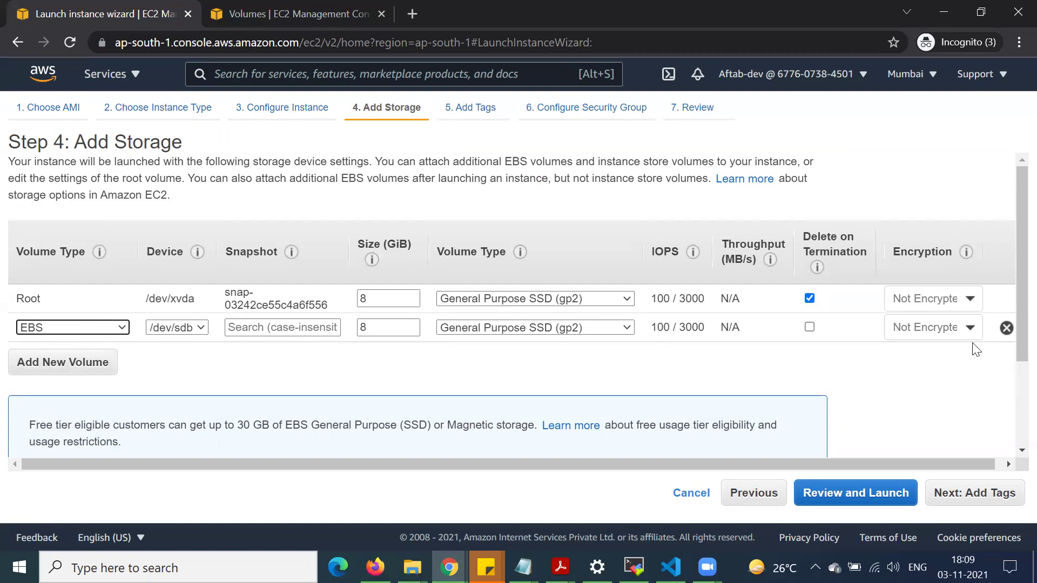
pyautogui.click(1006, 328)
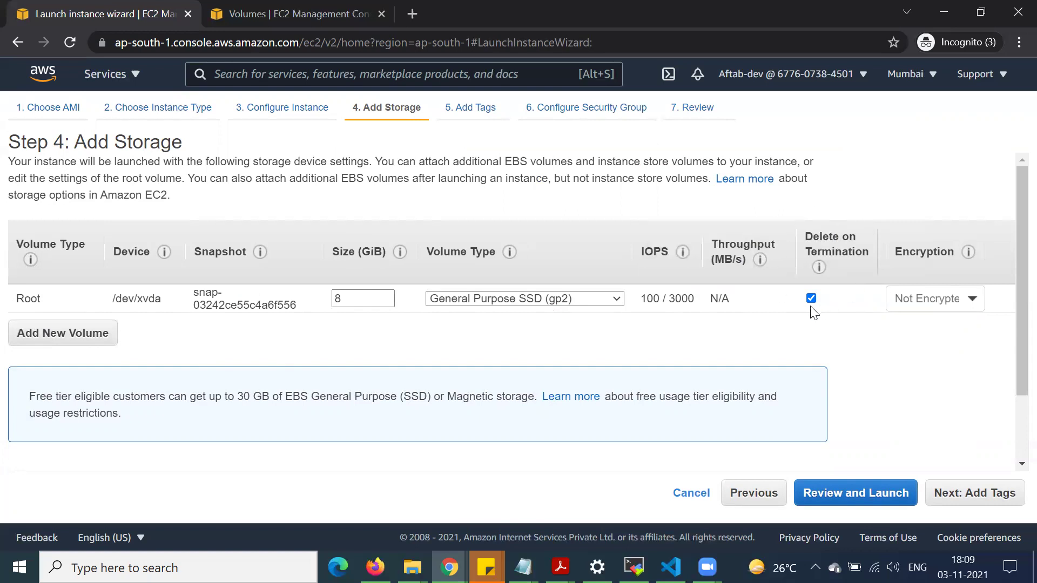
# Keep the root volume settings and add an instance tag with key Name and value My_First_Instance
pyautogui.click(1009, 494)
pyautogui.click(75, 380)
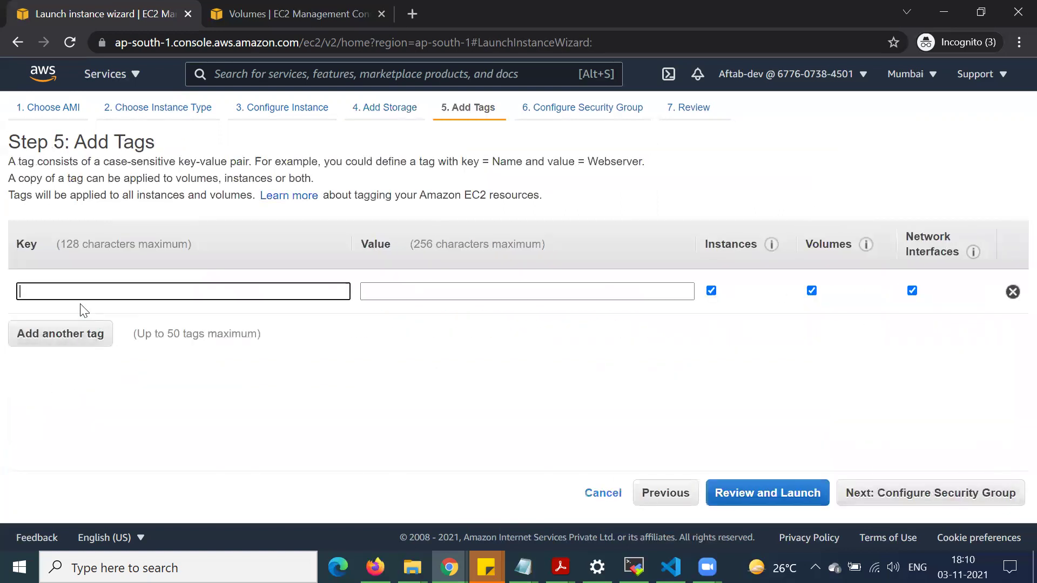
pyautogui.write('My')
pyautogui.press('BackSpace')
pyautogui.press('BackSpace')
pyautogui.write('na')
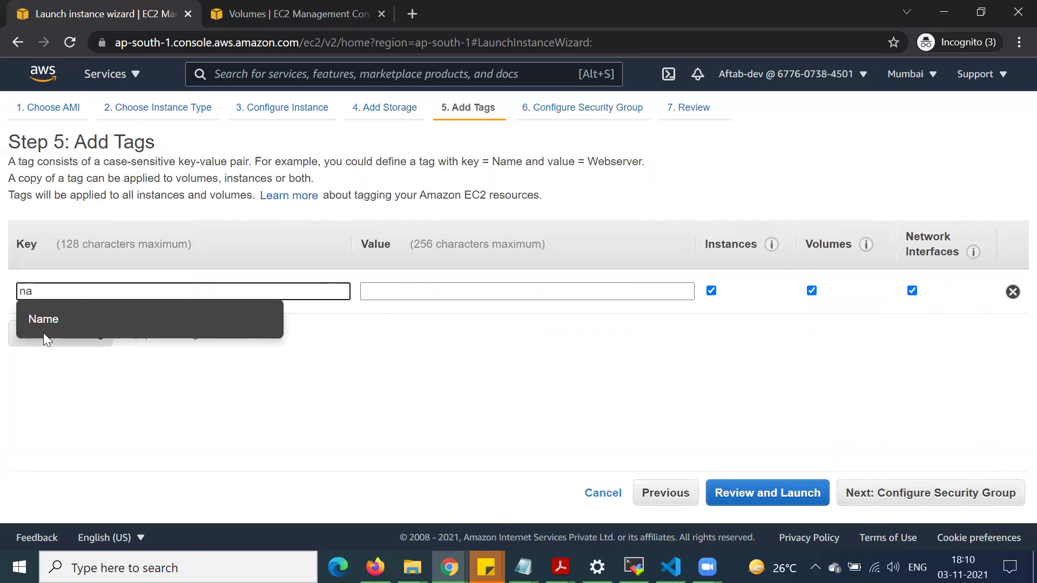
pyautogui.click(42, 318)
pyautogui.click(372, 287)
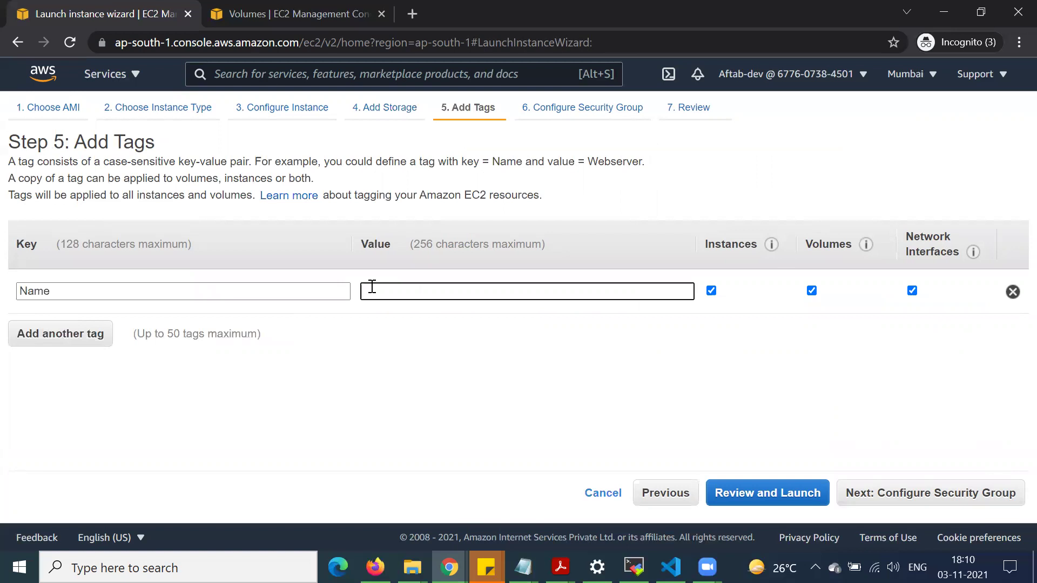
pyautogui.write('My')
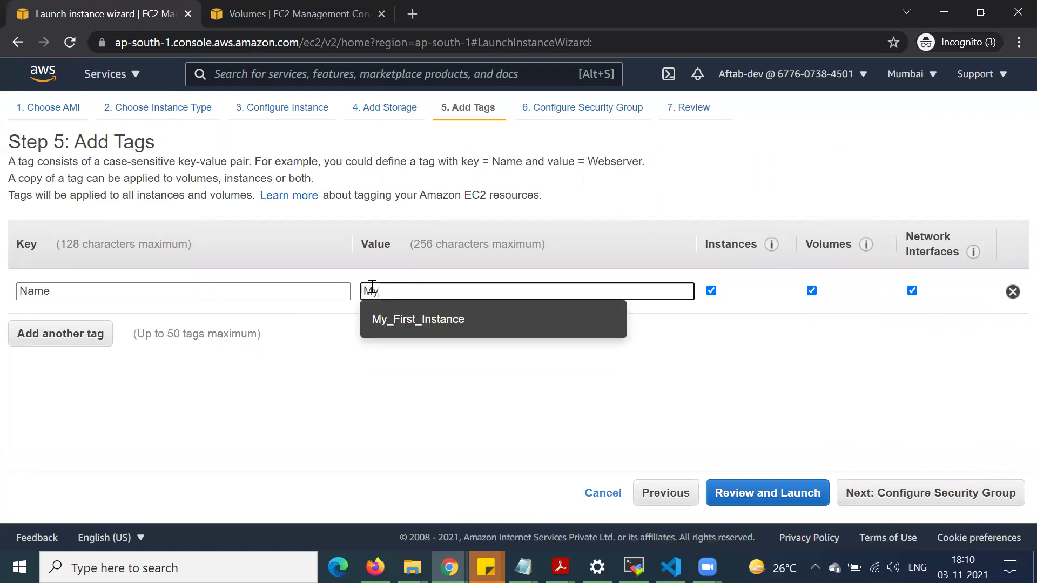
pyautogui.click(423, 322)
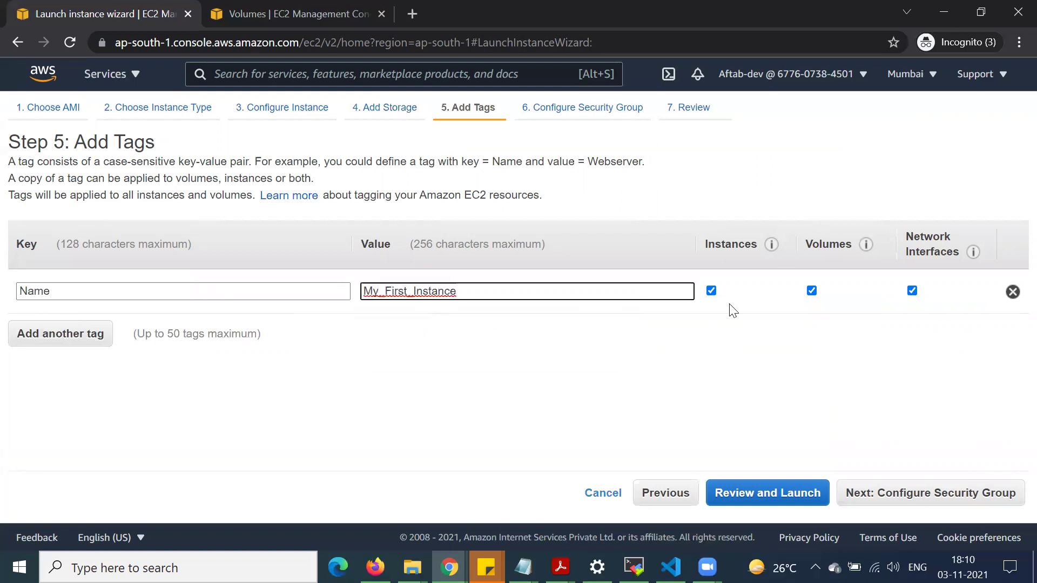
# Assign the existing web_server security group, check its inbound rules and proceed to the launch review
pyautogui.click(905, 491)
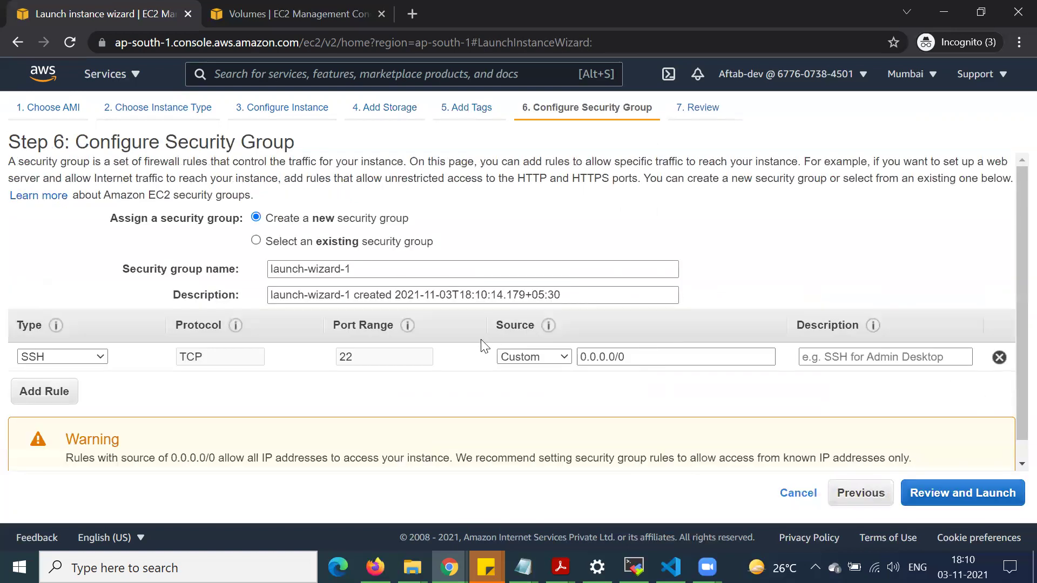
pyautogui.click(256, 241)
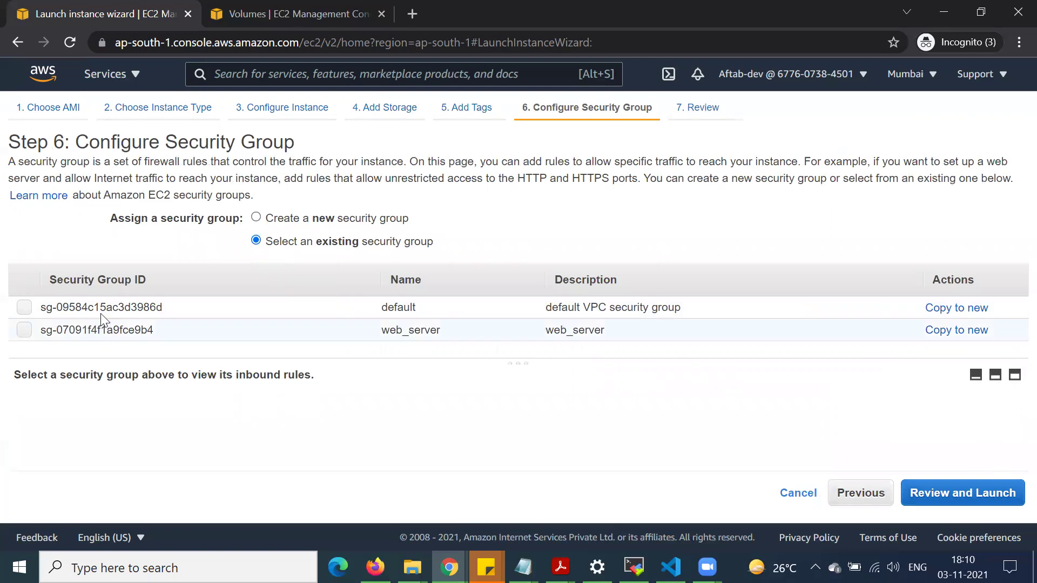
pyautogui.click(24, 330)
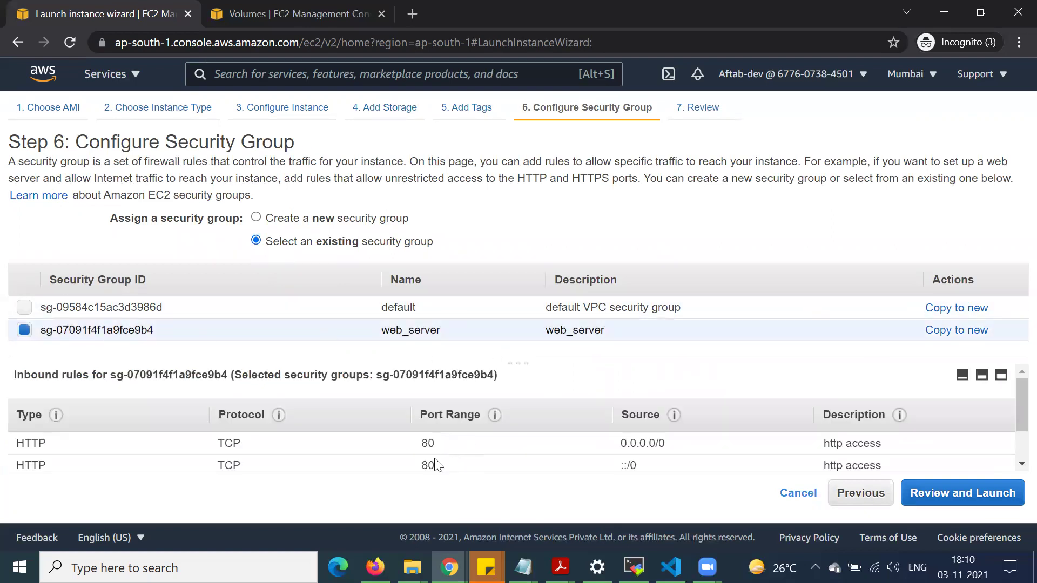
pyautogui.scroll(-1, 437, 459)
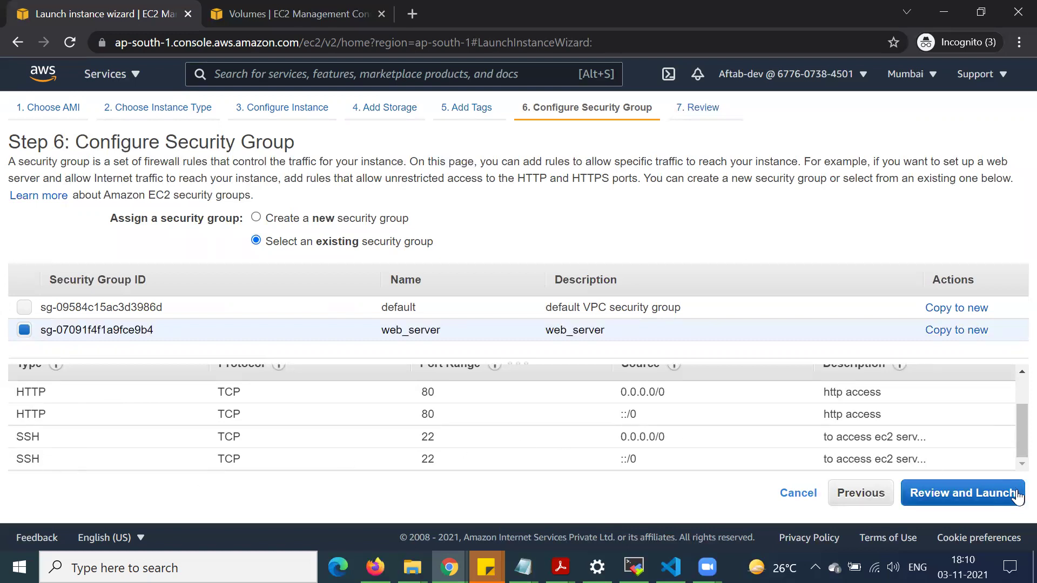
pyautogui.click(981, 502)
# Launch the instance with the existing key pair new_key_2021, acknowledging access to its private key file
pyautogui.scroll(-5, 561, 386)
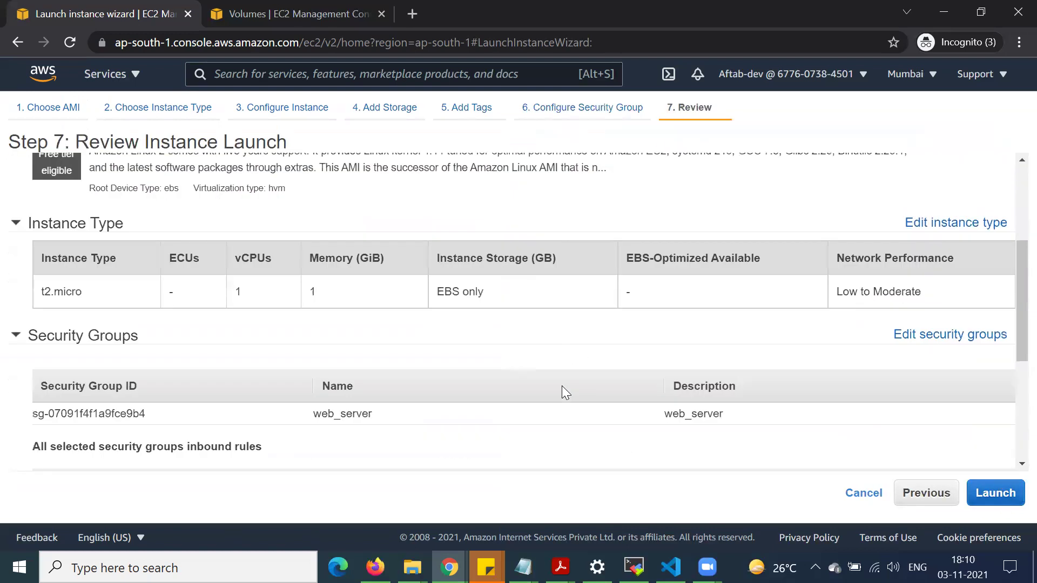
pyautogui.click(991, 502)
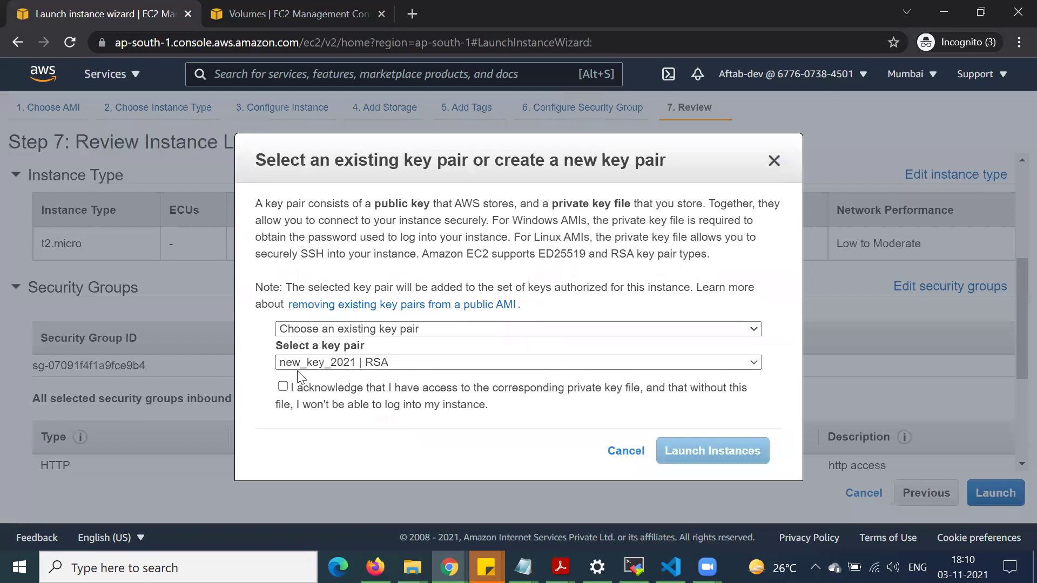
pyautogui.click(283, 386)
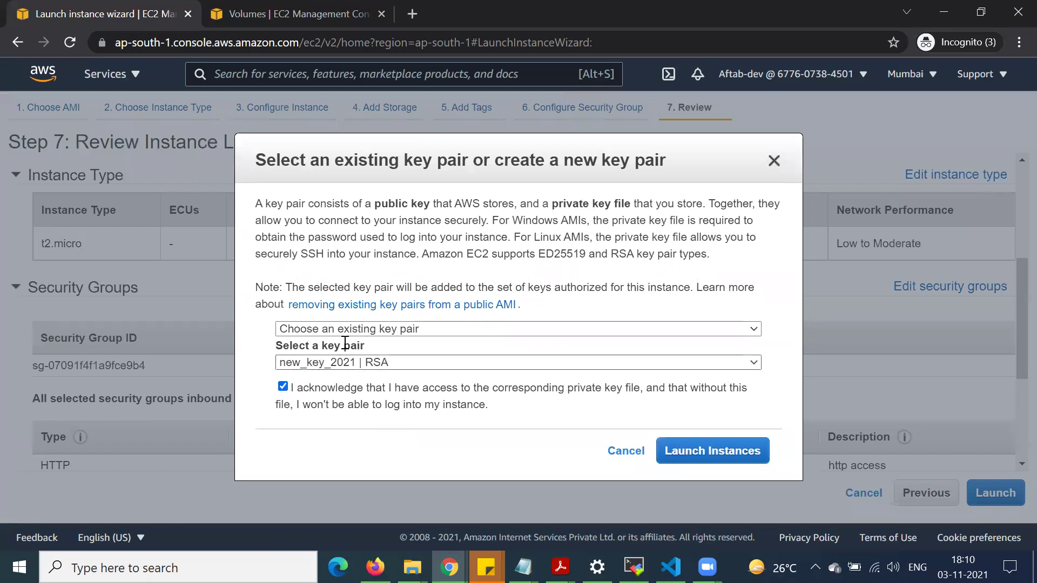
pyautogui.click(734, 456)
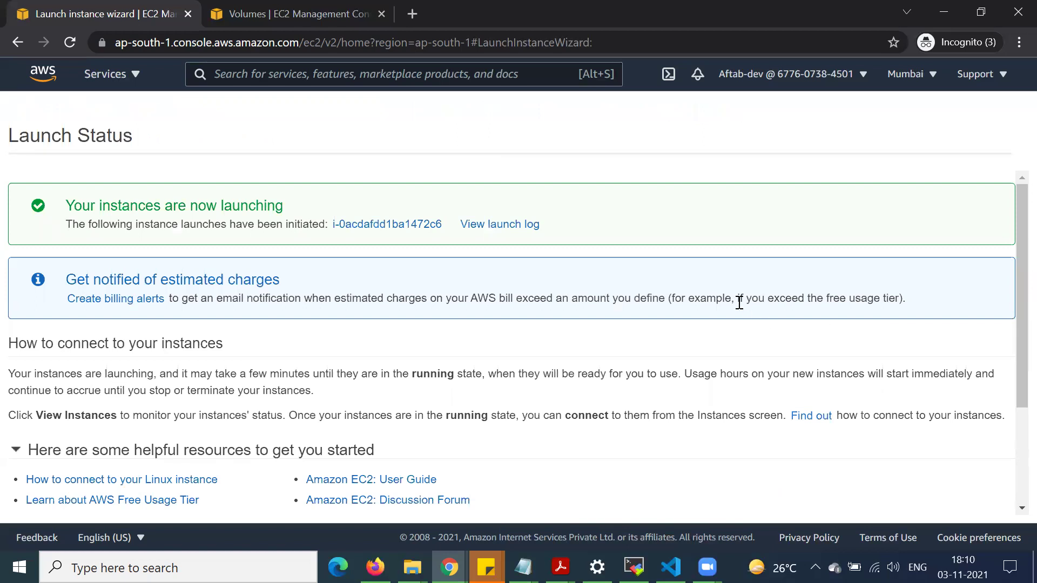
# Refresh the EBS volumes list and examine the new volume's properties, including its state, attachment, volume status and encryption
pyautogui.click(291, 15)
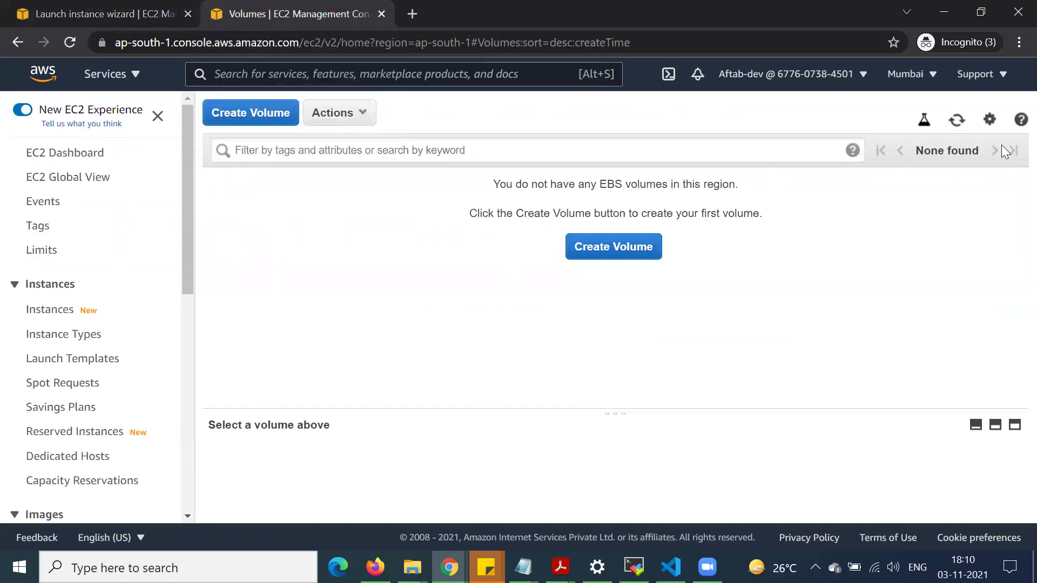
pyautogui.click(957, 124)
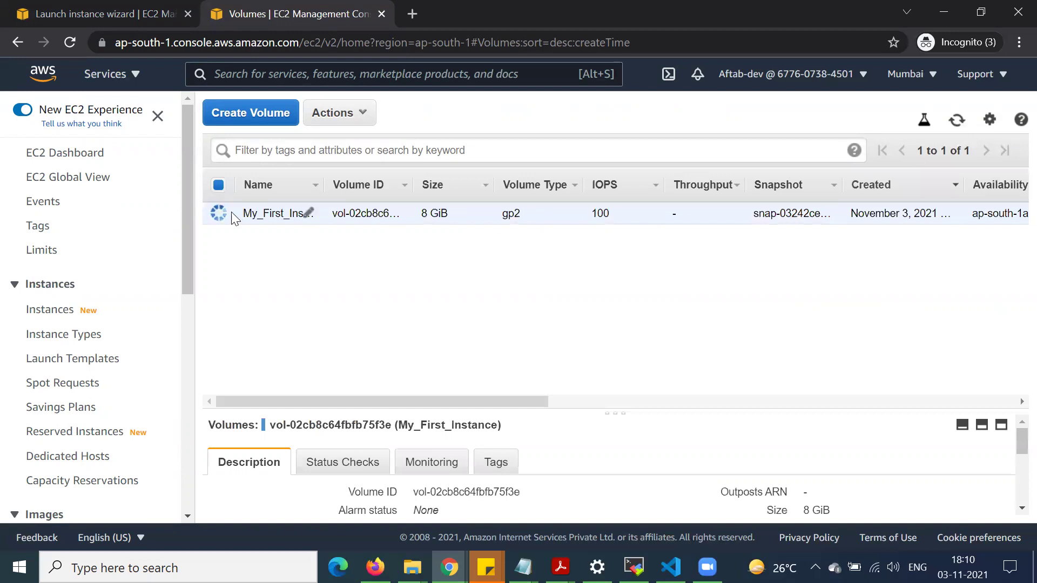
pyautogui.moveTo(469, 401); pyautogui.dragTo(722, 402)
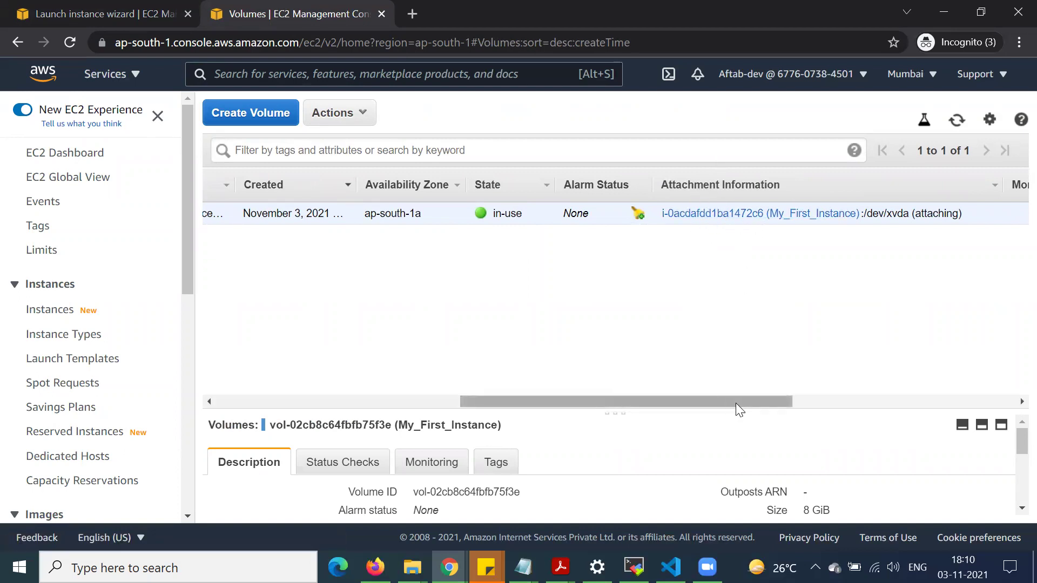
pyautogui.moveTo(737, 403); pyautogui.dragTo(862, 403)
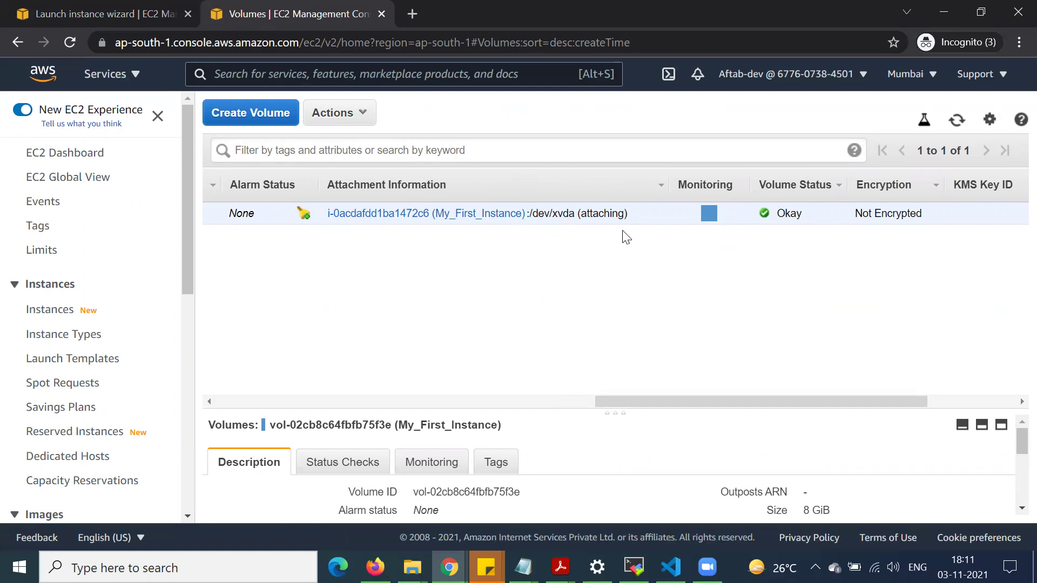
pyautogui.moveTo(834, 403); pyautogui.dragTo(921, 404)
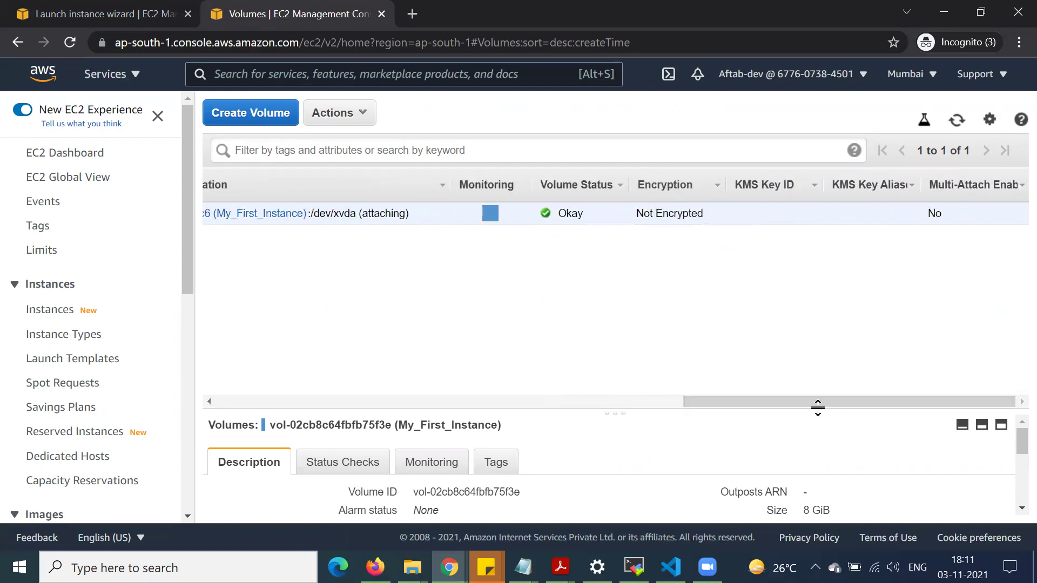
pyautogui.moveTo(801, 402); pyautogui.dragTo(489, 435)
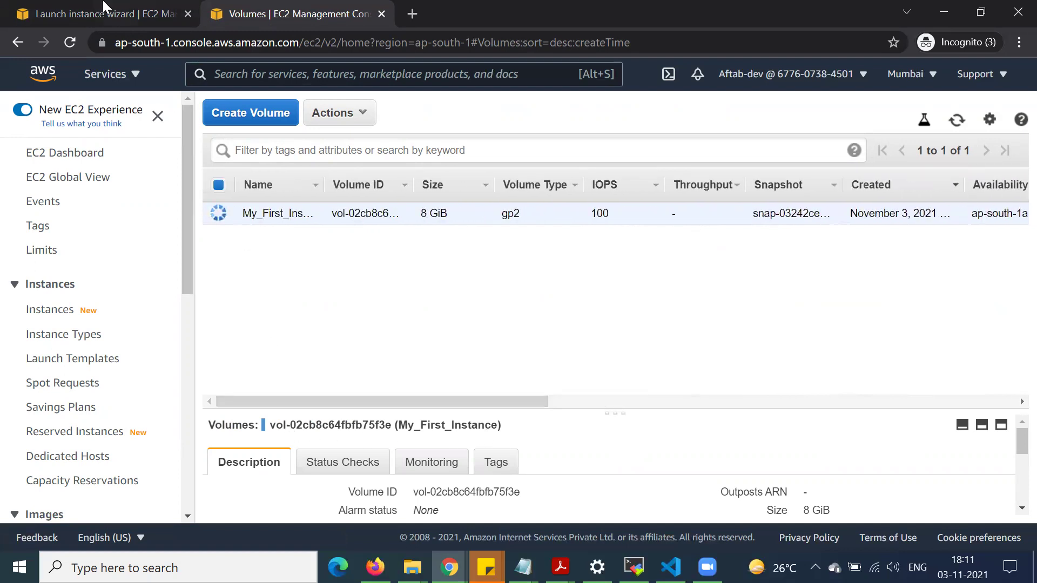
# Open the newly launched instance from the launch status page and select My_First_Instance to view its details
pyautogui.click(89, 13)
pyautogui.click(366, 230)
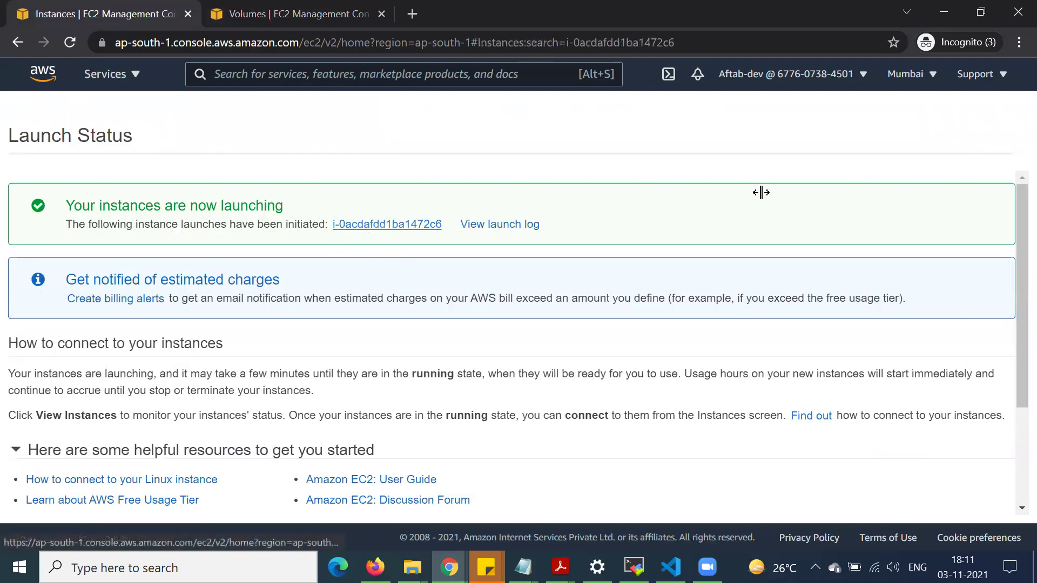
pyautogui.moveTo(510, 251); pyautogui.dragTo(242, 256)
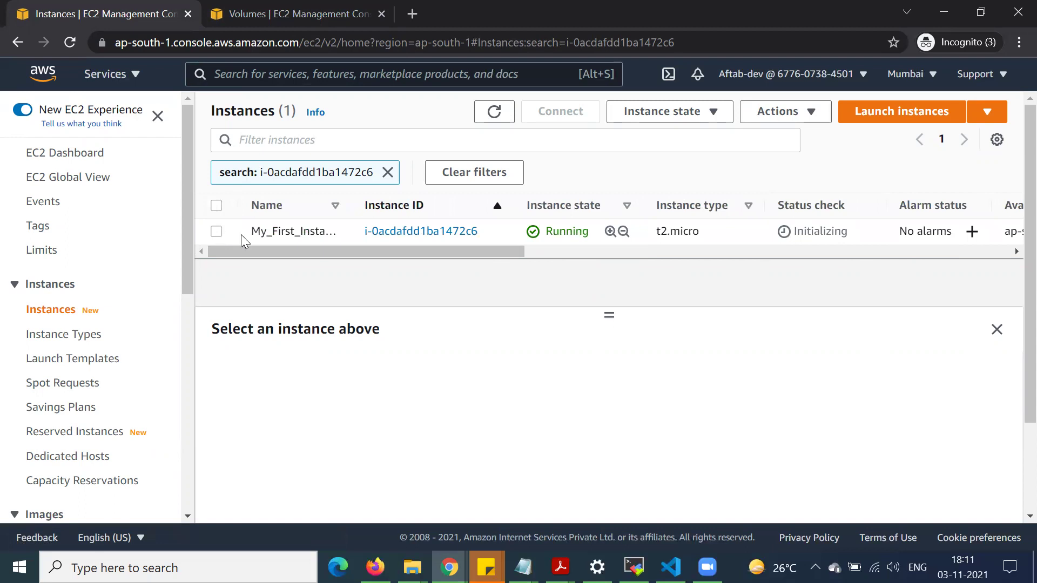
pyautogui.click(241, 235)
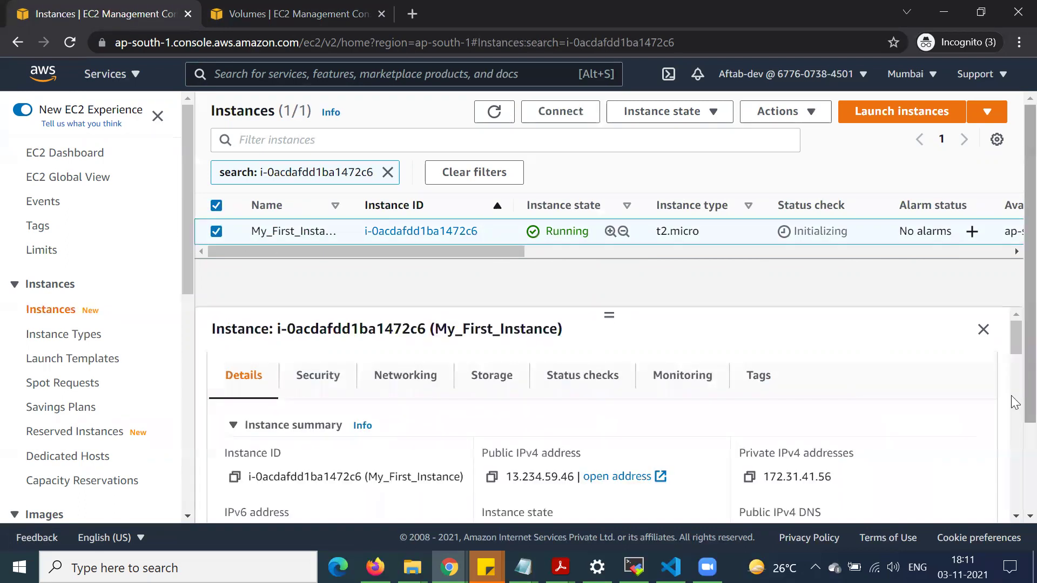
pyautogui.scroll(-1, 1011, 401)
pyautogui.scroll(1, 999, 434)
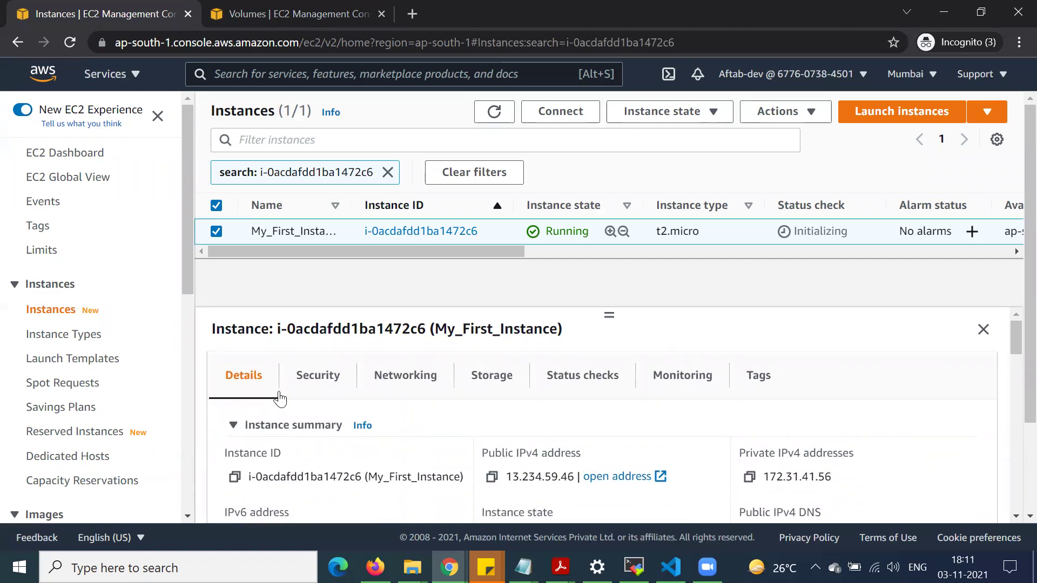
# Enlarge the instance's storage information and examine its root device name and root device type
pyautogui.click(488, 380)
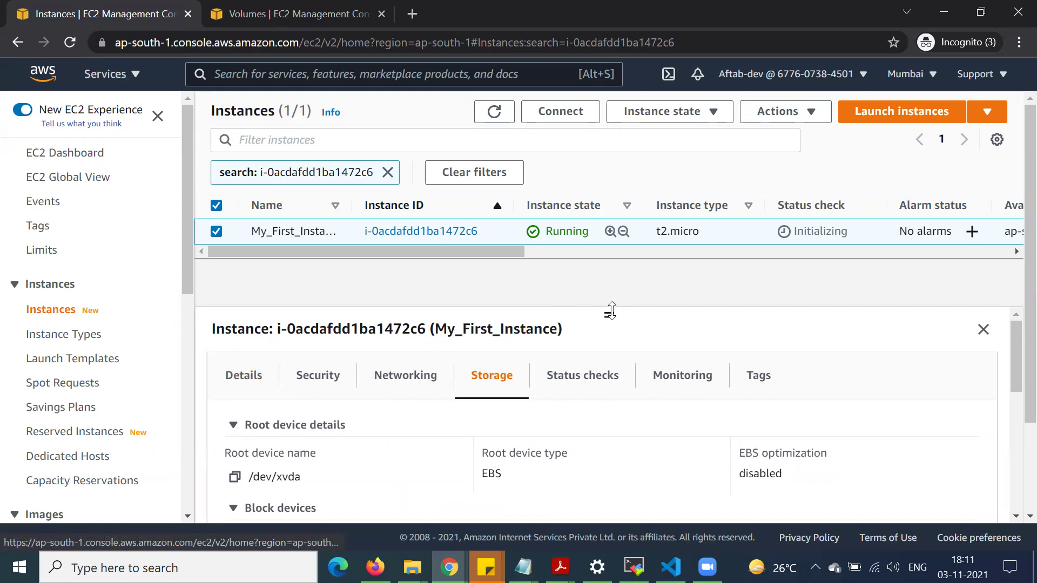
pyautogui.moveTo(610, 315); pyautogui.dragTo(609, 302)
pyautogui.scroll(-1, 945, 406)
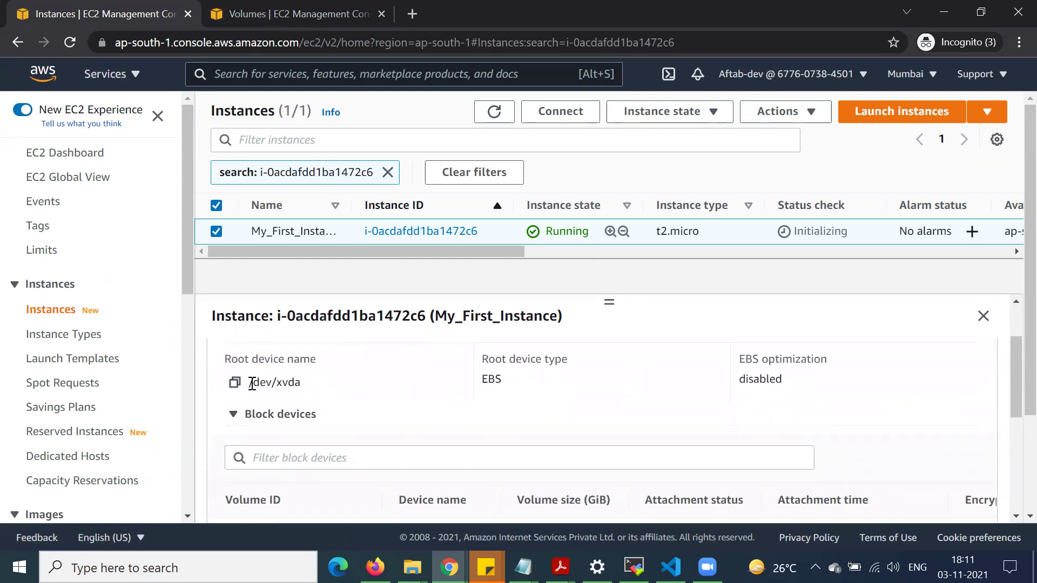
pyautogui.moveTo(252, 384); pyautogui.dragTo(307, 388)
pyautogui.moveTo(480, 381); pyautogui.dragTo(518, 385)
# Examine the block devices attached to the instance, including volume ID, device name, size and attachment status
pyautogui.scroll(-1, 574, 405)
pyautogui.scroll(1, 573, 403)
pyautogui.scroll(-1, 282, 423)
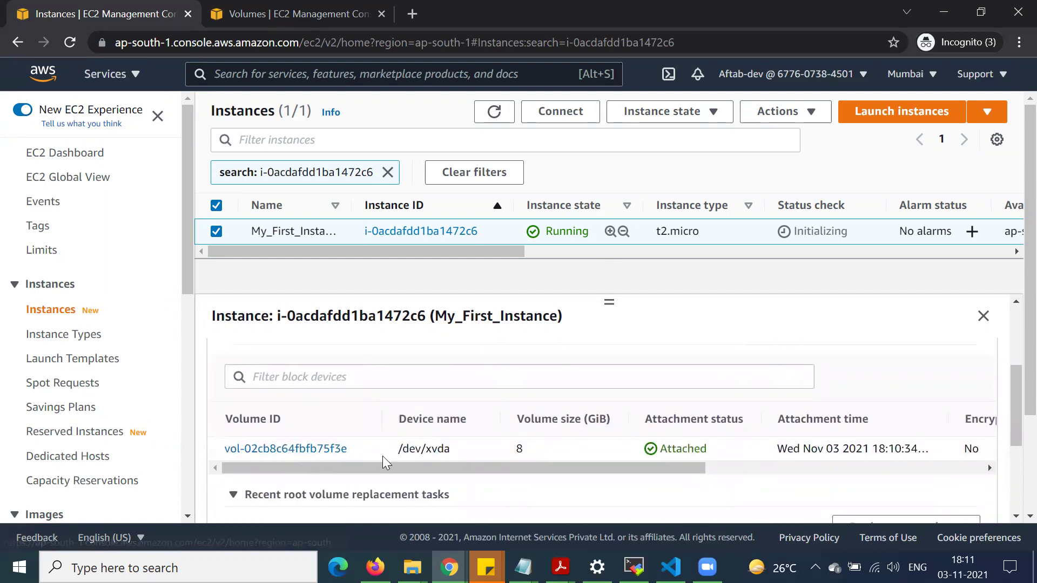
pyautogui.moveTo(655, 466); pyautogui.dragTo(707, 469)
pyautogui.moveTo(628, 482); pyautogui.dragTo(580, 490)
pyautogui.scroll(-2, 632, 396)
pyautogui.scroll(3, 625, 432)
pyautogui.scroll(-3, 623, 441)
pyautogui.scroll(8, 620, 432)
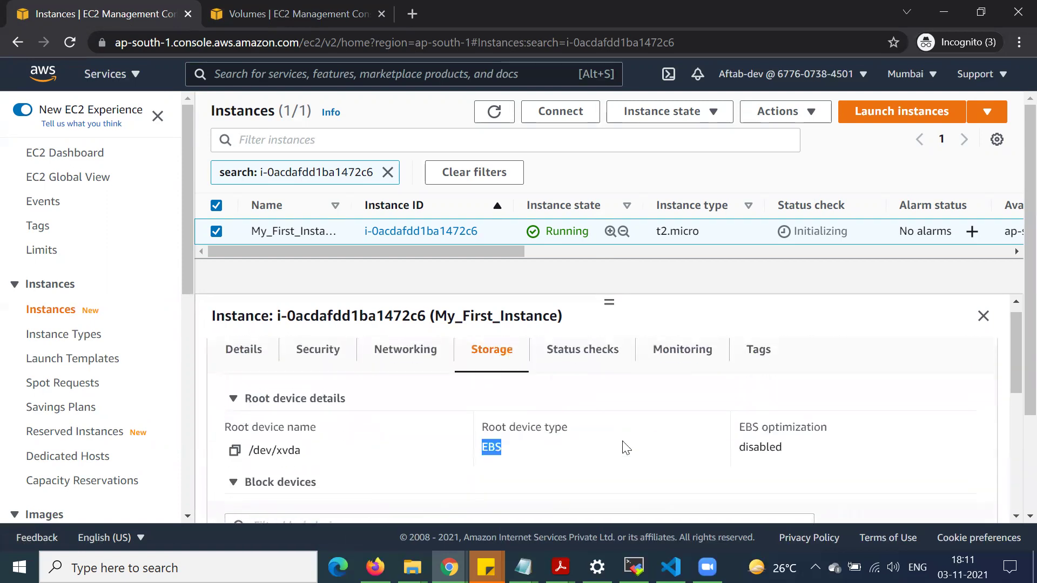
# Return to the volumes list, reselect the My_First_Instance volume and check its attachment information against the instance
pyautogui.click(284, 15)
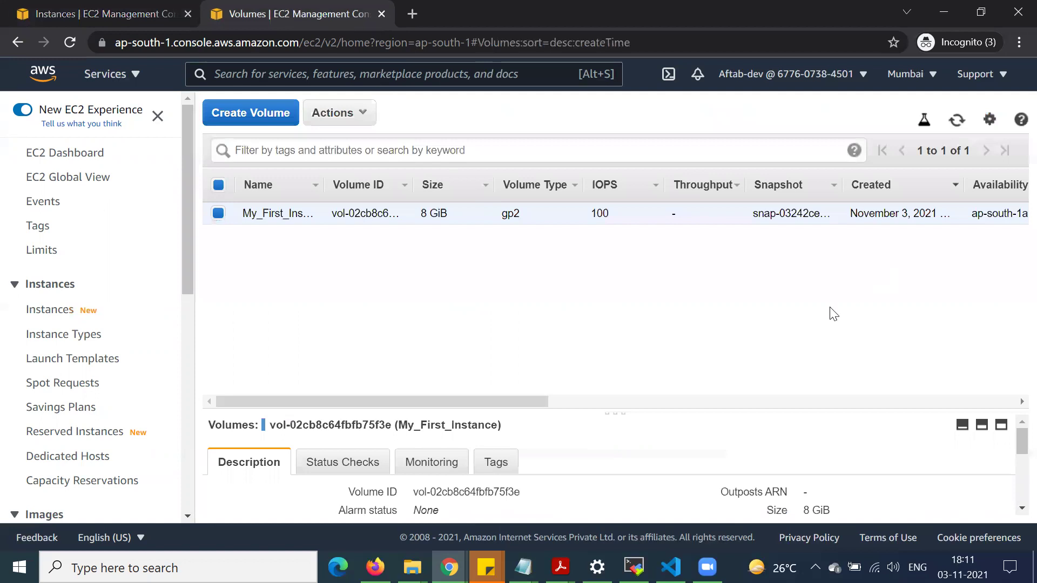
pyautogui.moveTo(523, 403); pyautogui.dragTo(312, 404)
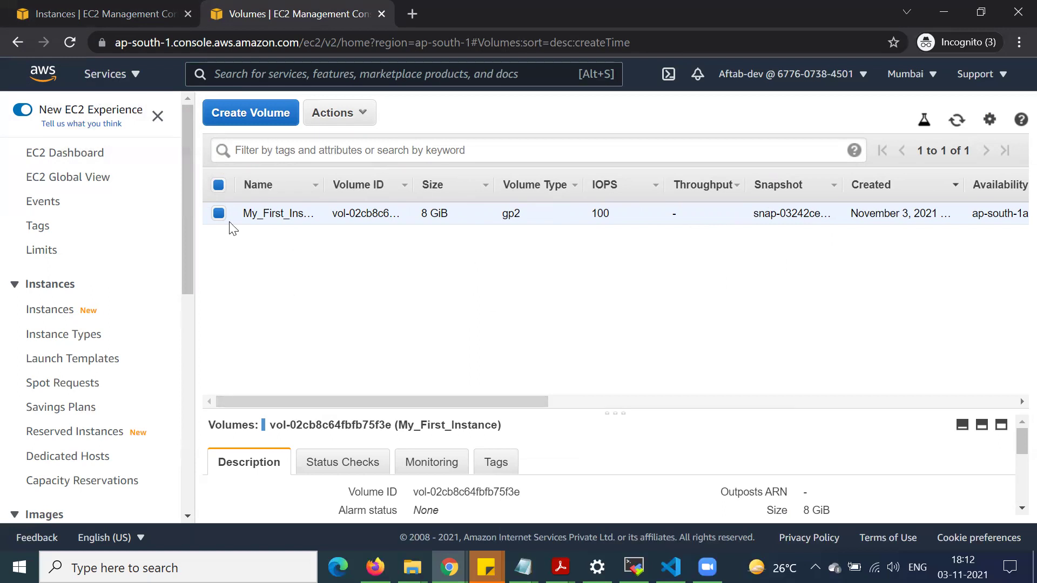
pyautogui.click(219, 190)
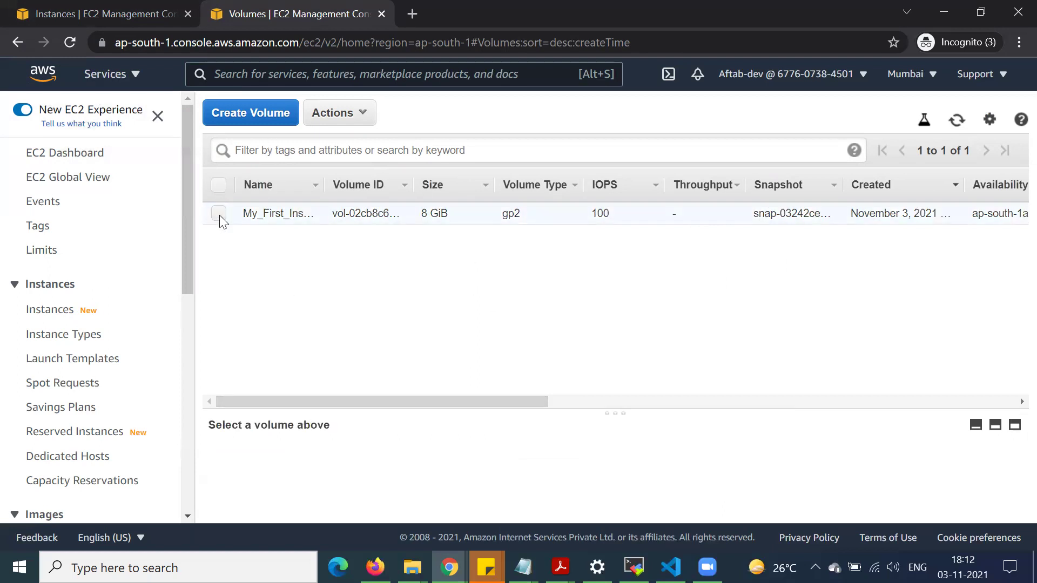
pyautogui.click(219, 214)
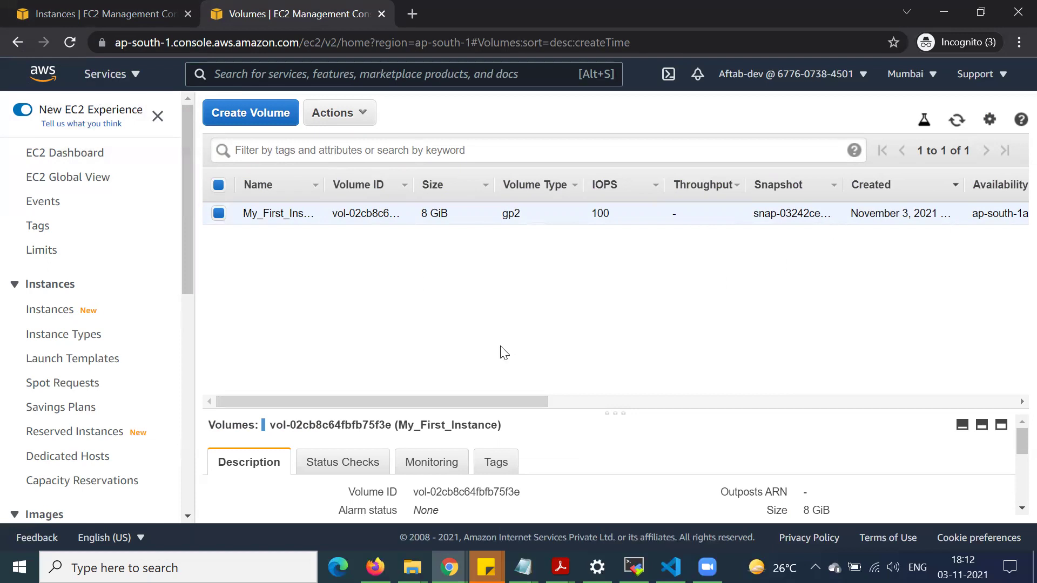
pyautogui.moveTo(488, 403); pyautogui.dragTo(720, 388)
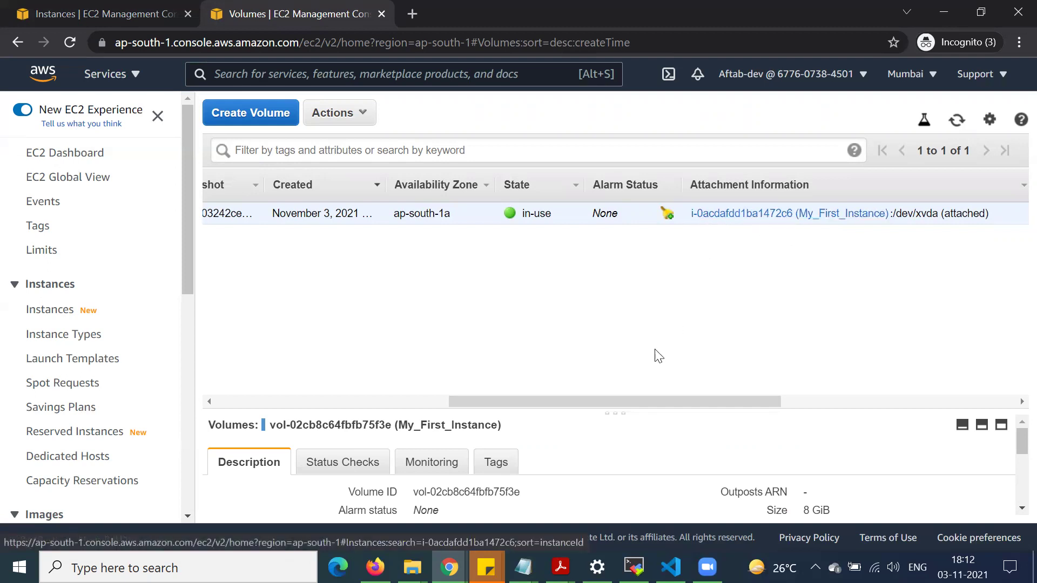
pyautogui.moveTo(592, 401); pyautogui.dragTo(183, 227)
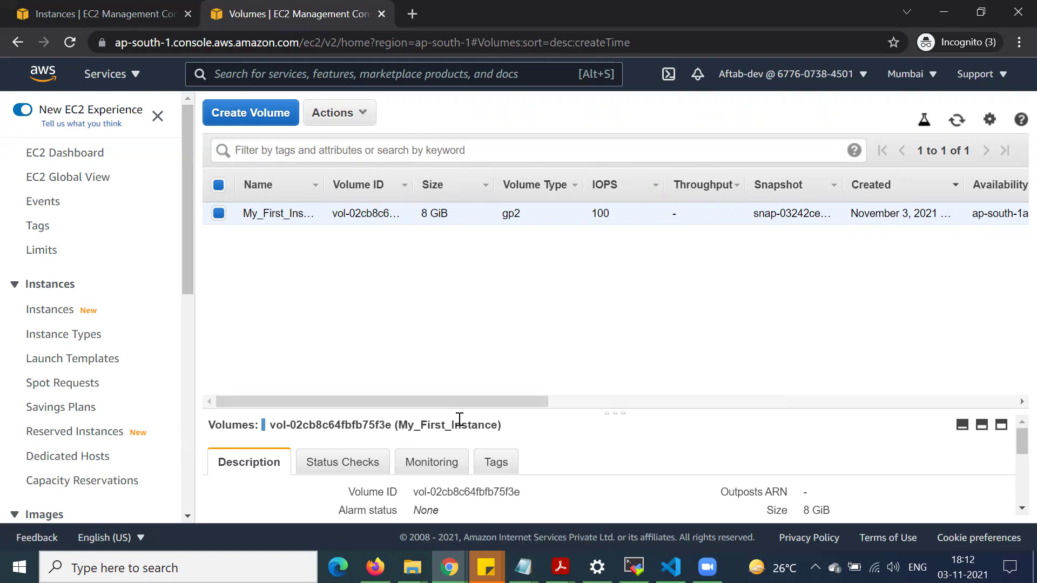
pyautogui.click(112, 14)
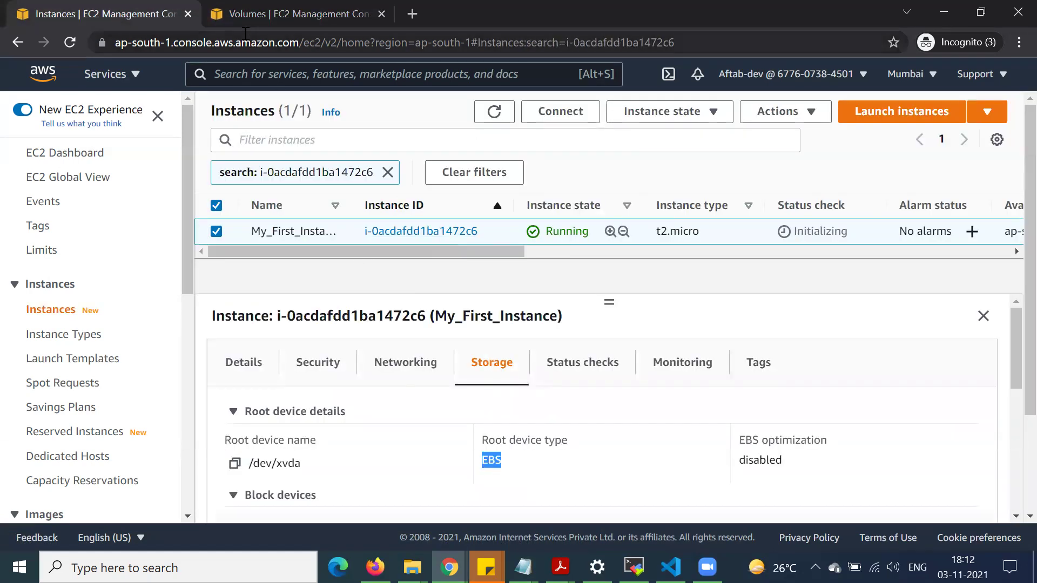
pyautogui.click(266, 15)
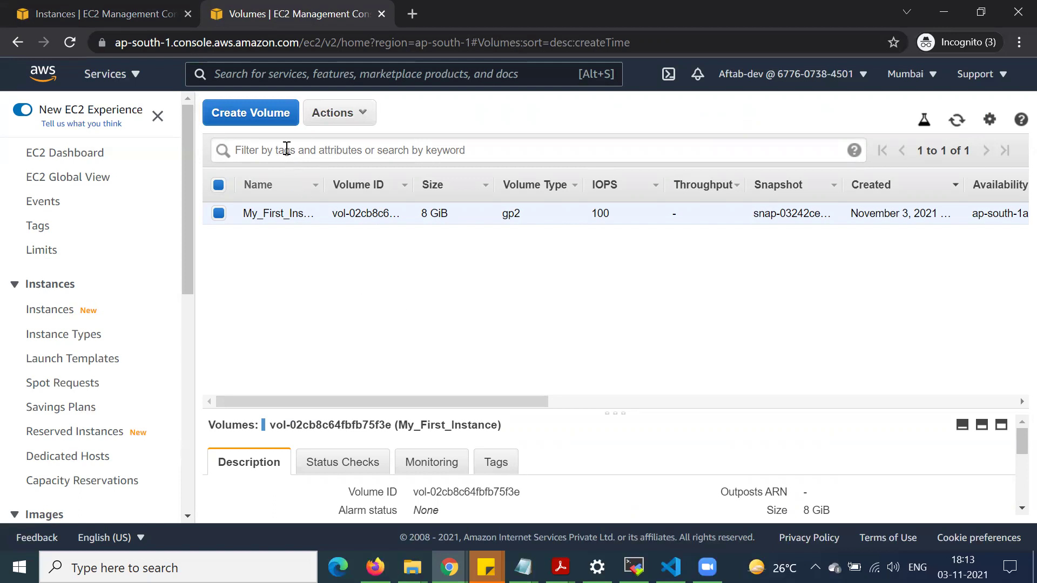
# Start creating a new EBS volume and choose General Purpose SSD (gp2) as its volume type
pyautogui.click(269, 117)
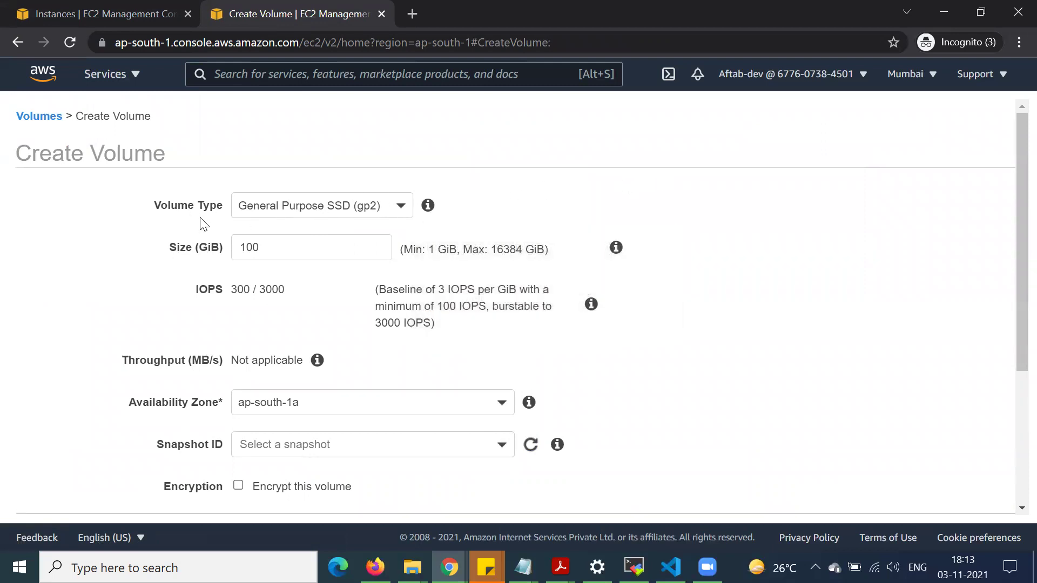
pyautogui.click(310, 213)
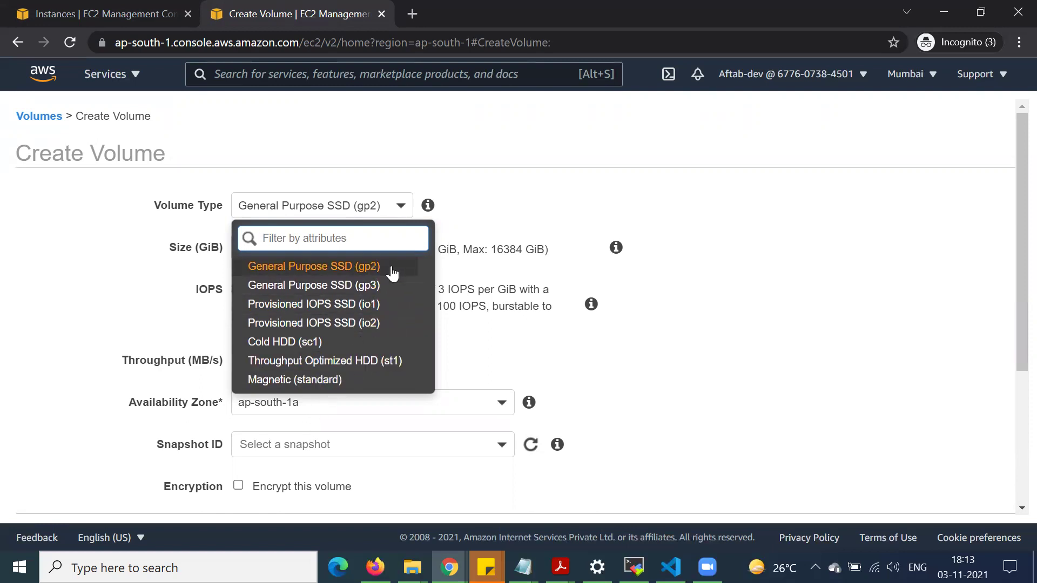
pyautogui.click(337, 266)
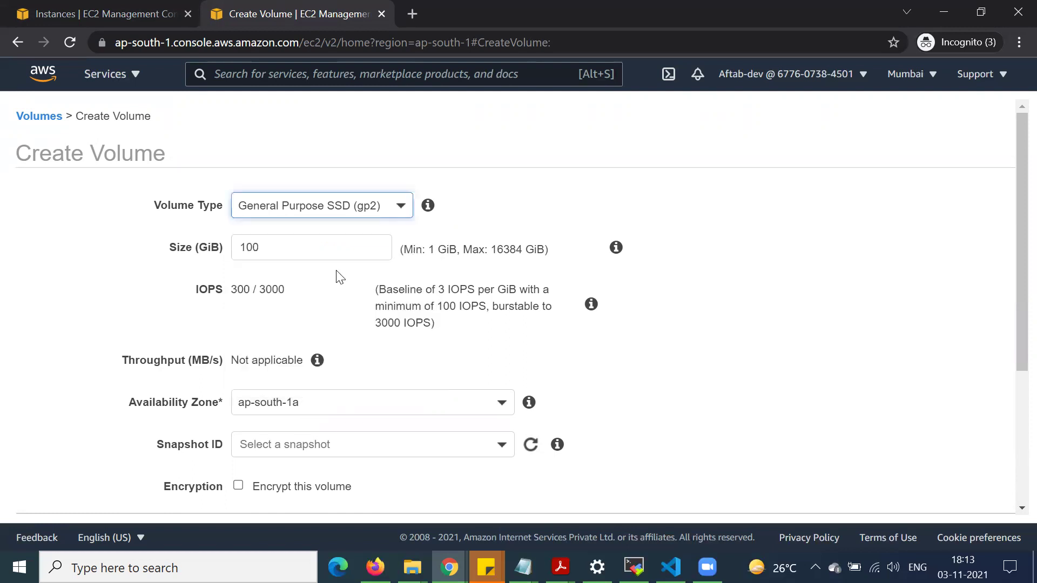
# Check the allowed size range, set the new volume's size to 2 GiB and review the remaining settings
pyautogui.doubleClick(280, 247)
pyautogui.click(293, 256)
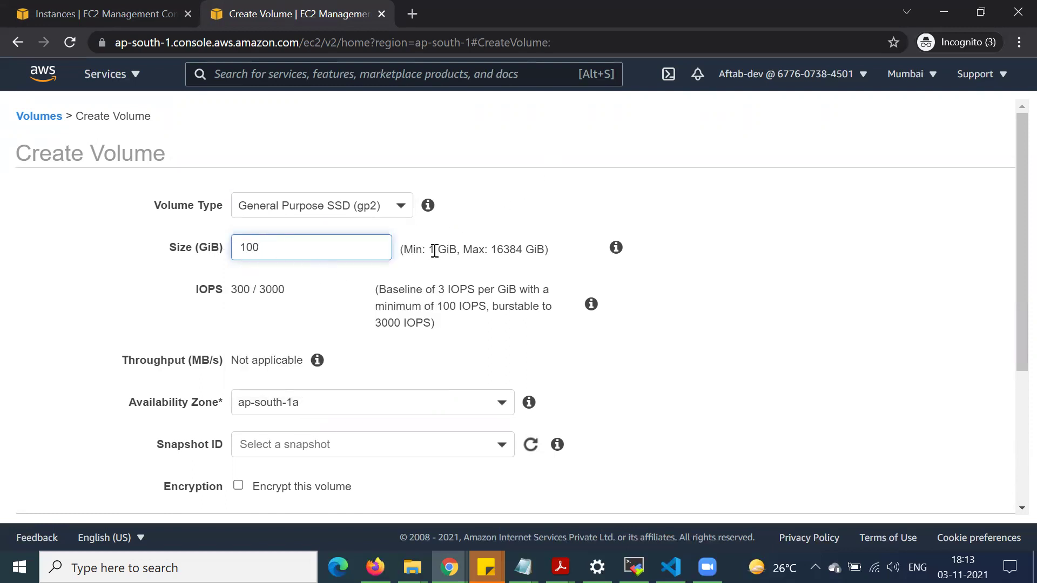
pyautogui.moveTo(424, 250); pyautogui.dragTo(448, 250)
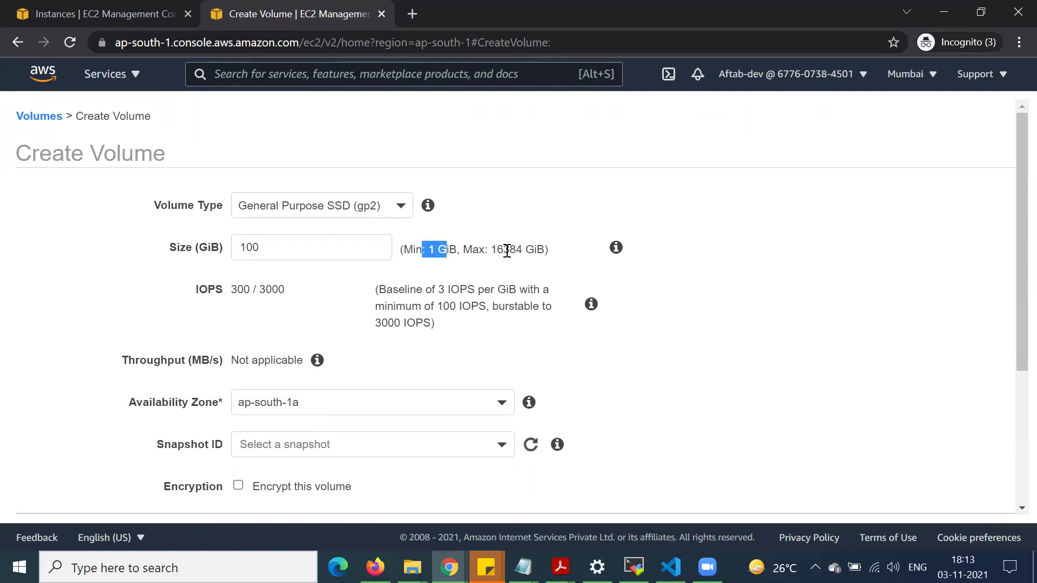
pyautogui.moveTo(286, 249); pyautogui.dragTo(222, 255)
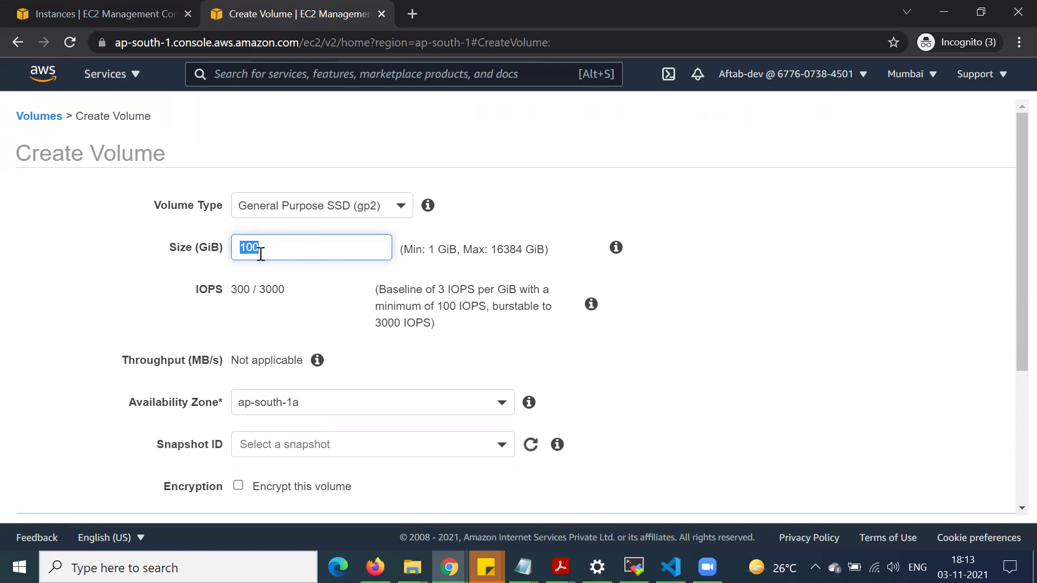
pyautogui.write('2')
pyautogui.scroll(-2, 745, 342)
pyautogui.scroll(2, 756, 330)
pyautogui.scroll(-2, 748, 338)
pyautogui.scroll(2, 120, 301)
# Look up the availability zone in My_First_Instance's networking details and return to the volume creation form
pyautogui.click(84, 13)
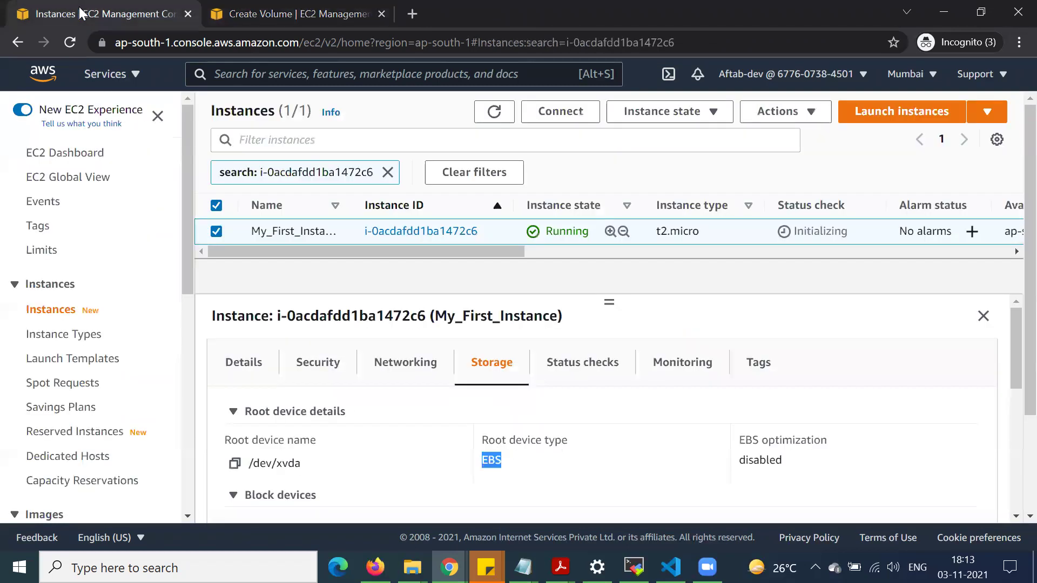
pyautogui.scroll(-3, 821, 397)
pyautogui.scroll(3, 833, 393)
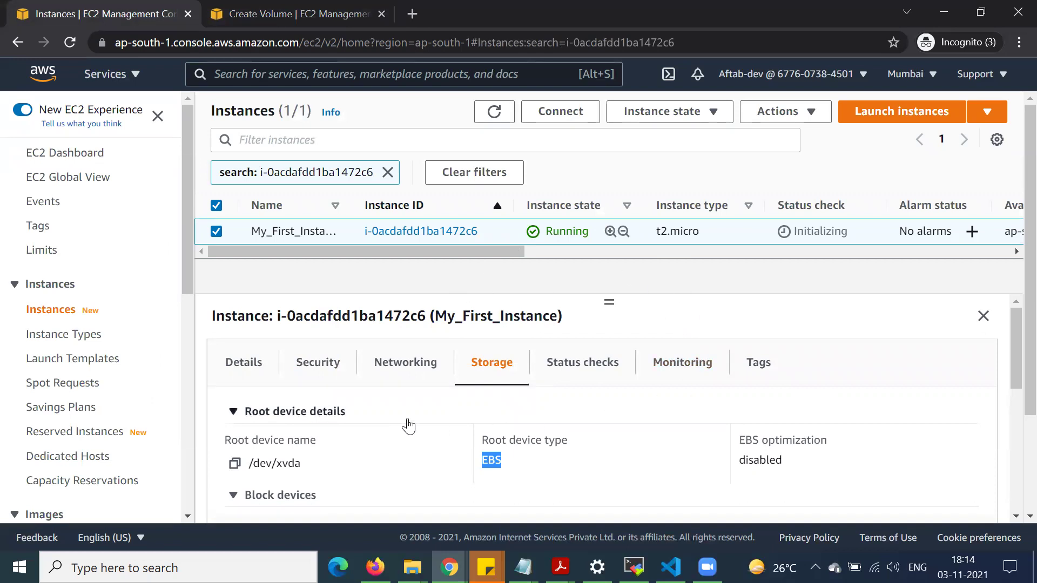
pyautogui.click(246, 363)
pyautogui.scroll(-1, 811, 390)
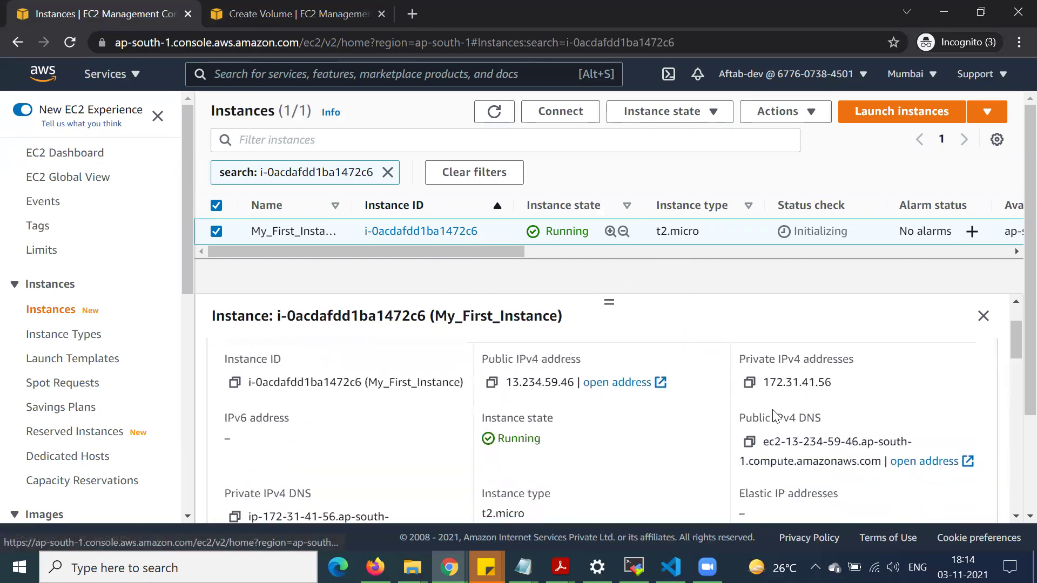
pyautogui.scroll(-3, 689, 436)
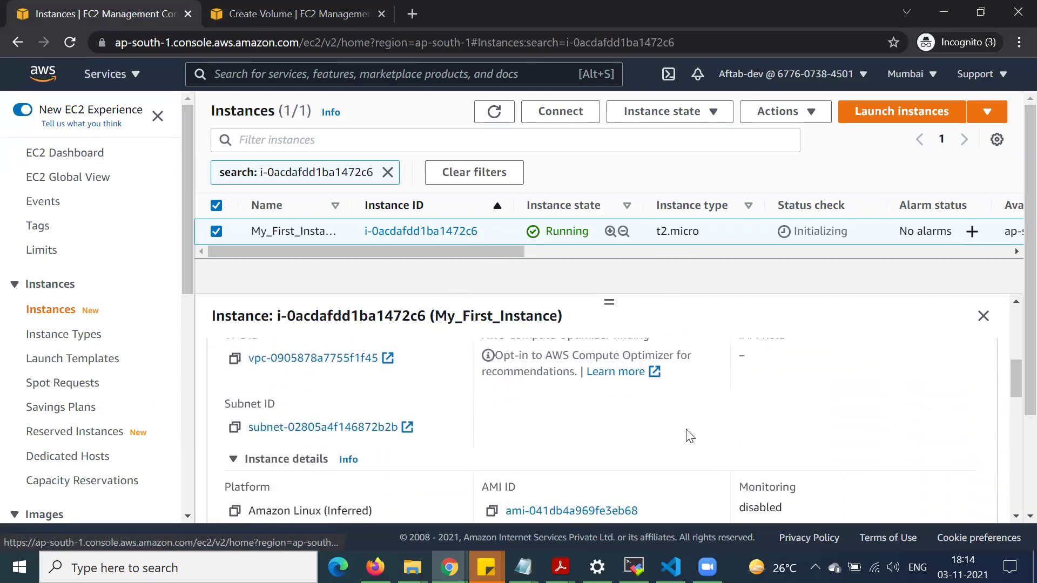
pyautogui.scroll(5, 687, 433)
pyautogui.click(390, 369)
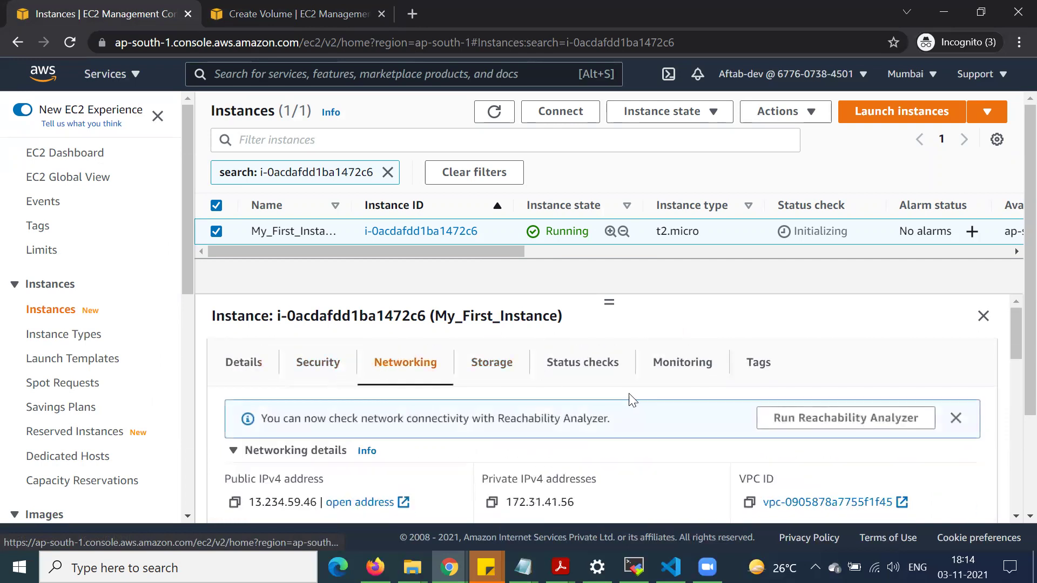
pyautogui.scroll(-5, 631, 398)
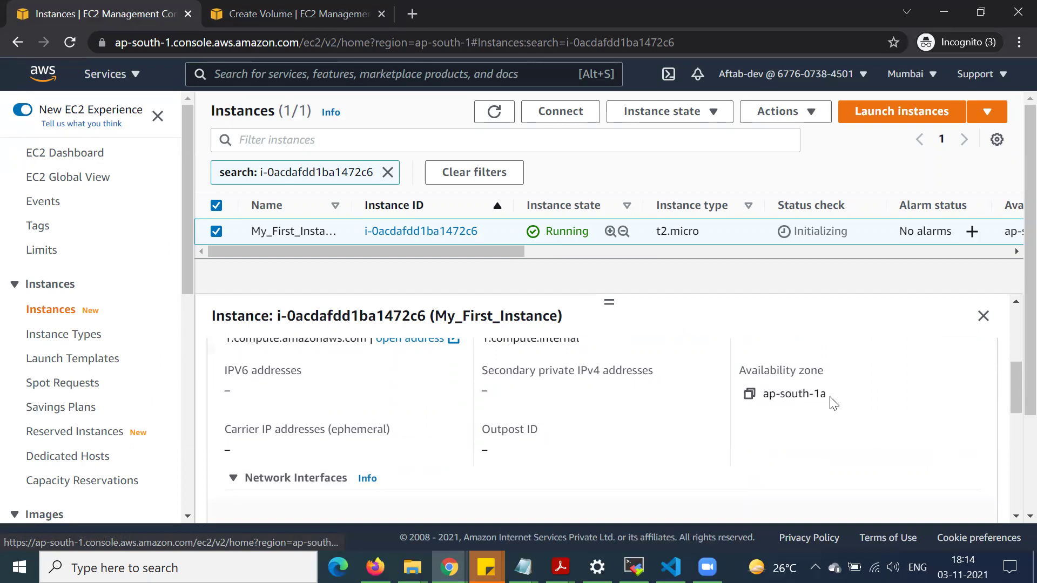
pyautogui.click(286, 17)
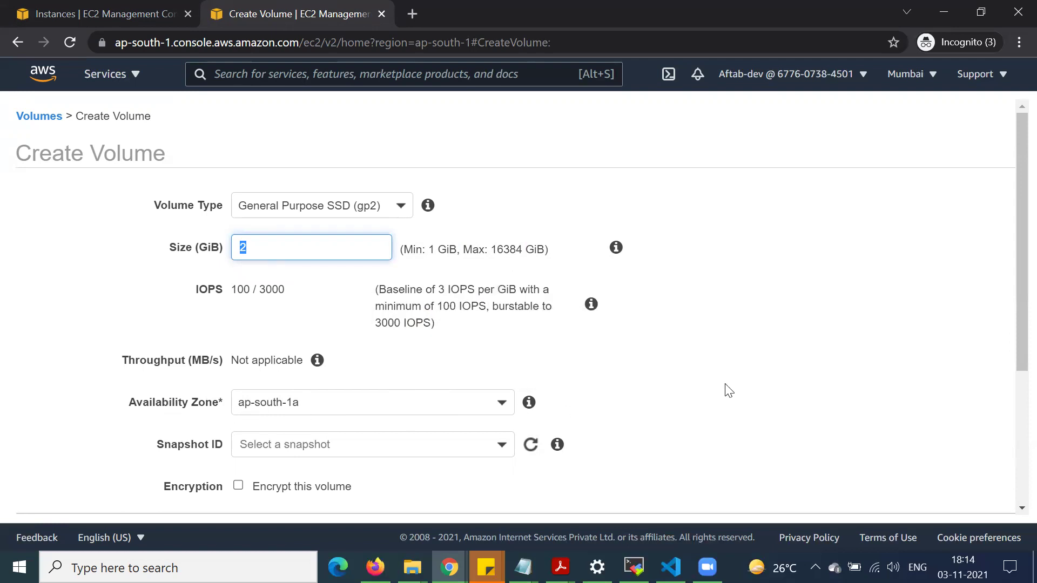
pyautogui.scroll(-2, 728, 389)
pyautogui.scroll(-2, 728, 389)
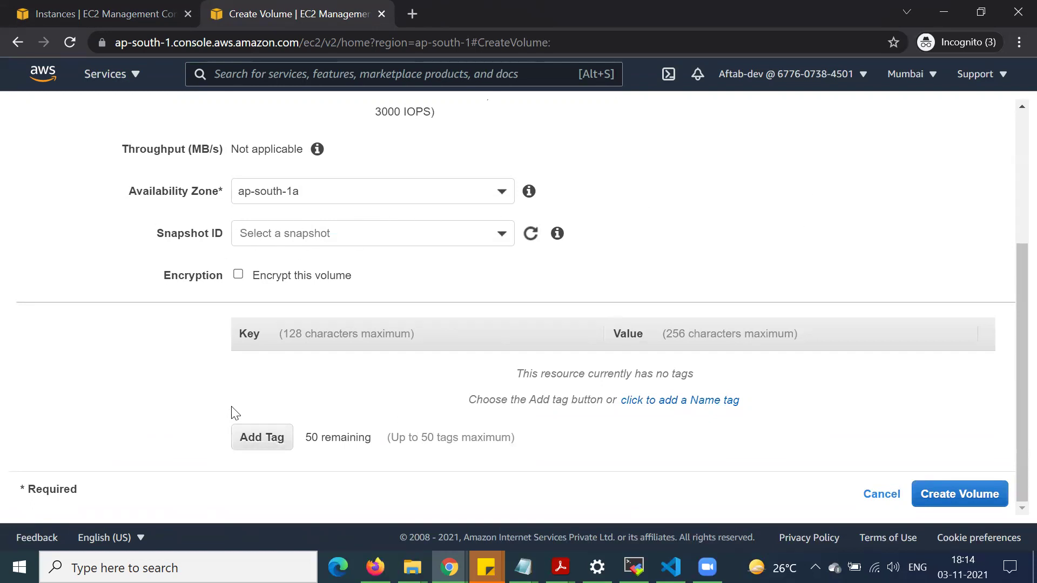
pyautogui.click(268, 449)
pyautogui.click(979, 404)
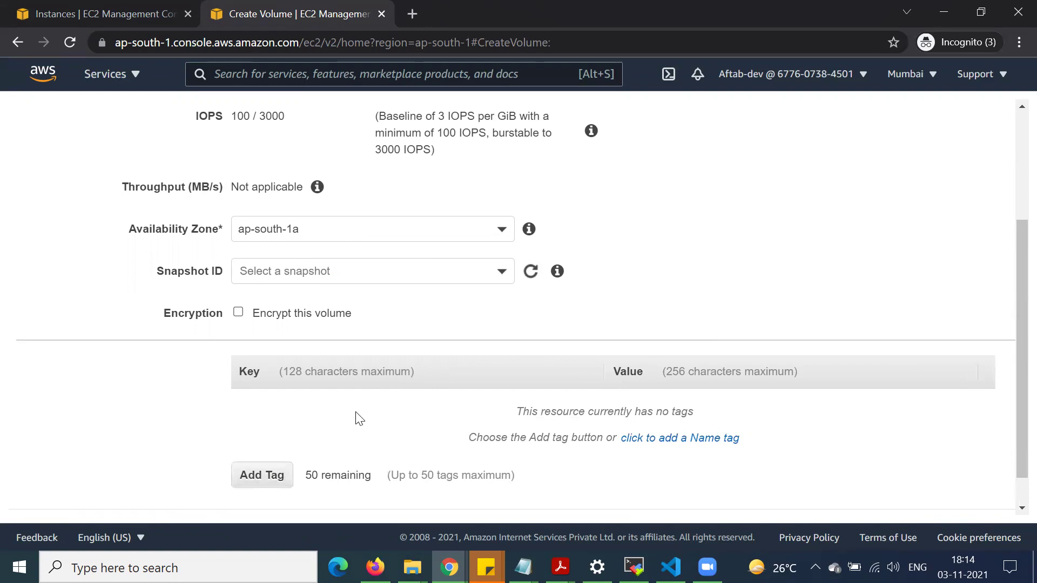
# Add a Name tag with the value ebs_volume to the new volume, create the volume and return to the volumes list
pyautogui.scroll(-1, 355, 419)
pyautogui.click(248, 438)
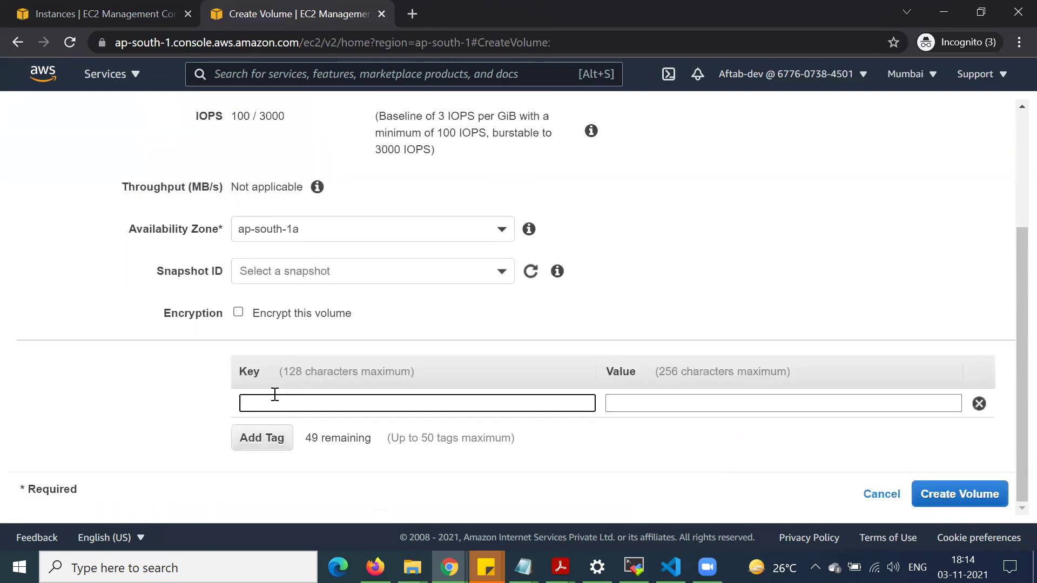
pyautogui.write('name')
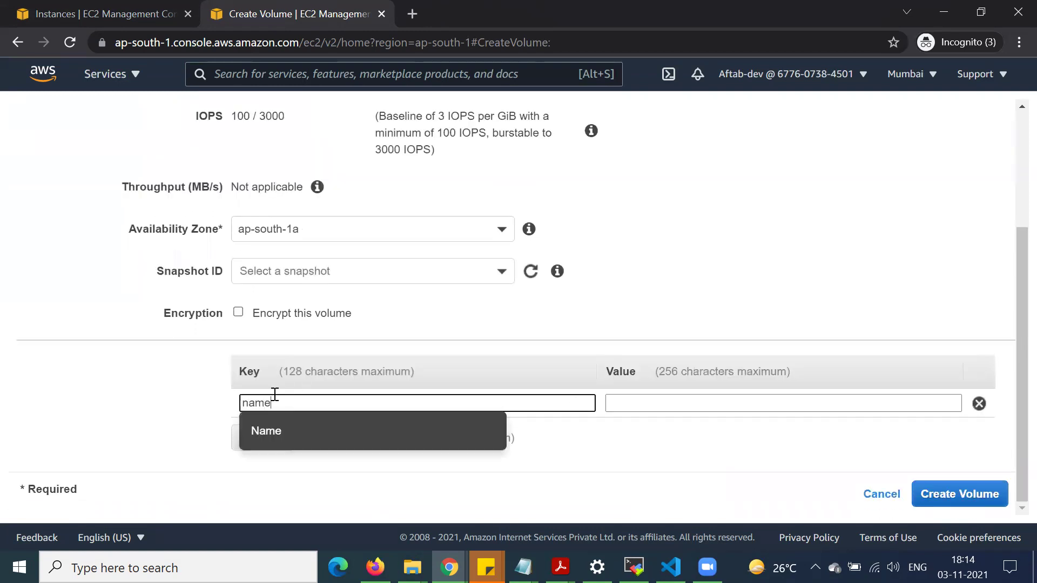
pyautogui.click(266, 431)
pyautogui.click(643, 399)
pyautogui.write('ebs')
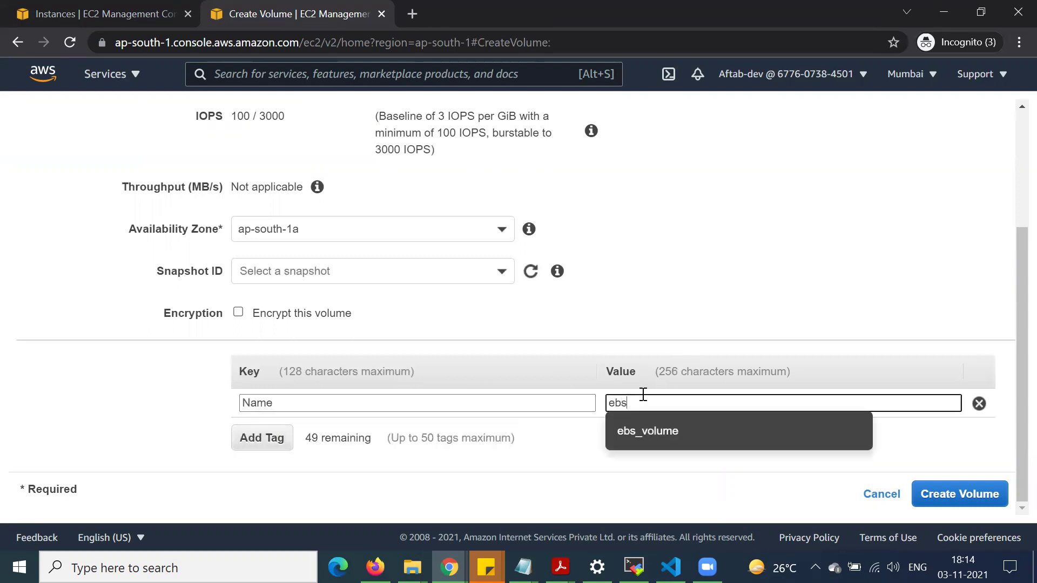
pyautogui.write('_')
pyautogui.click(648, 430)
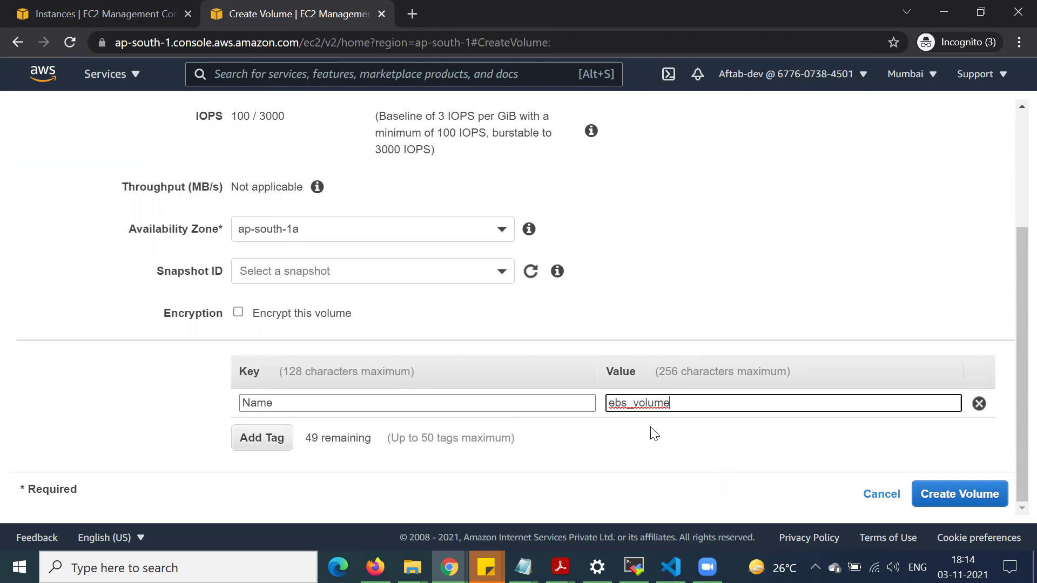
pyautogui.click(960, 494)
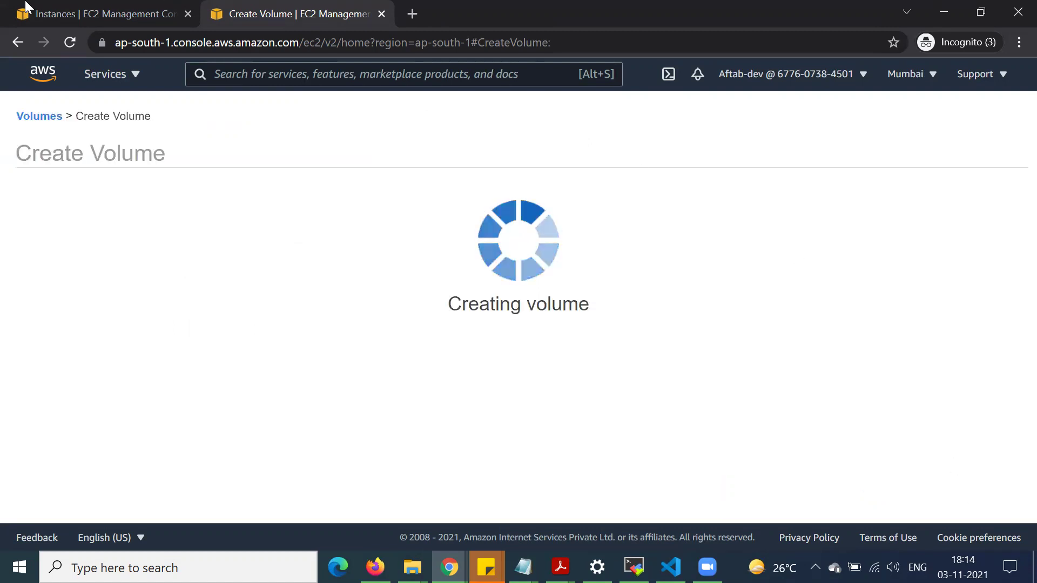
pyautogui.click(752, 298)
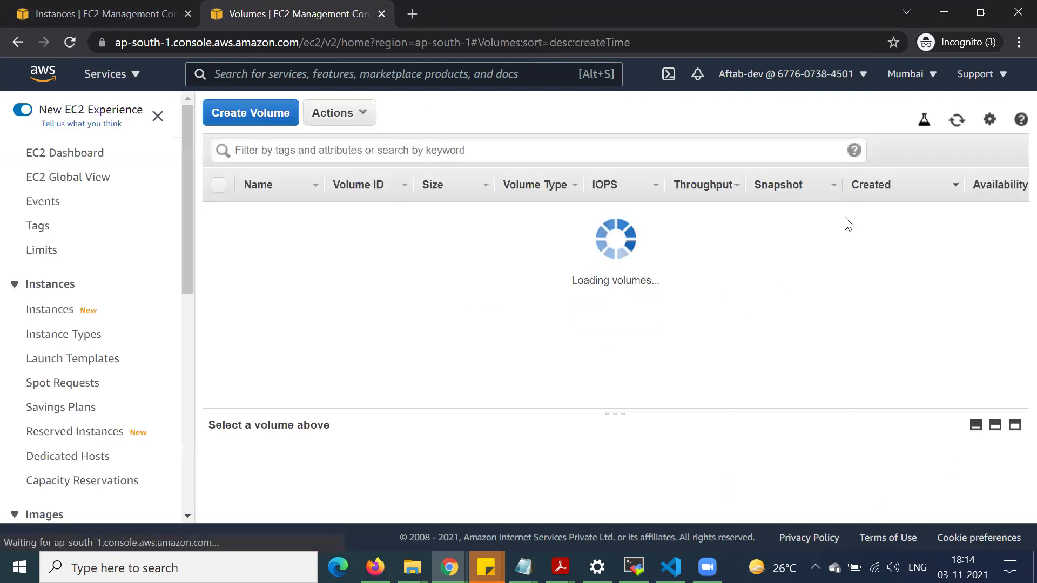
# Look over the volumes list and widen the Name column so the full volume names fit
pyautogui.moveTo(532, 401); pyautogui.dragTo(520, 399)
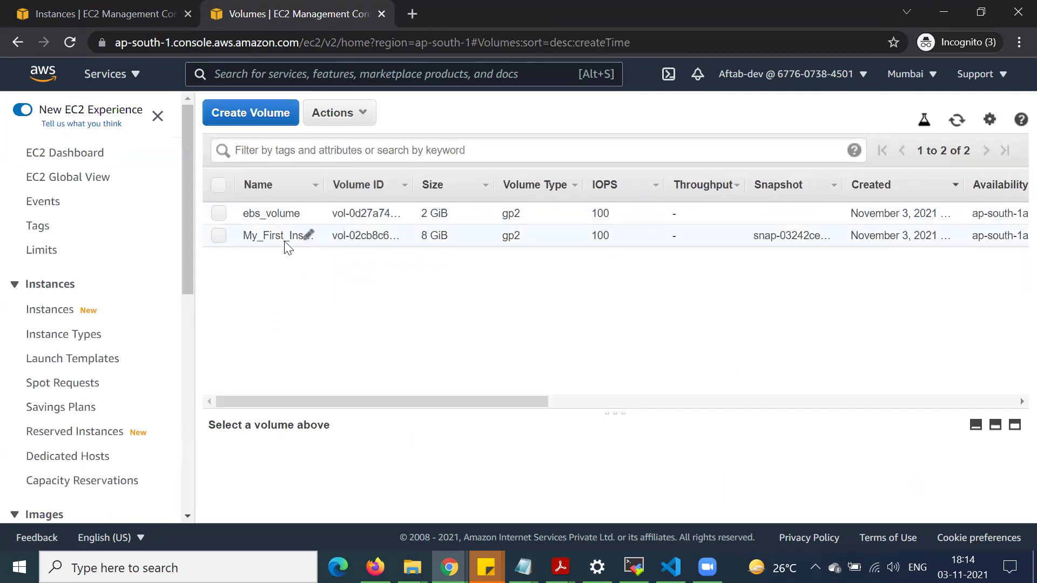
pyautogui.click(327, 189)
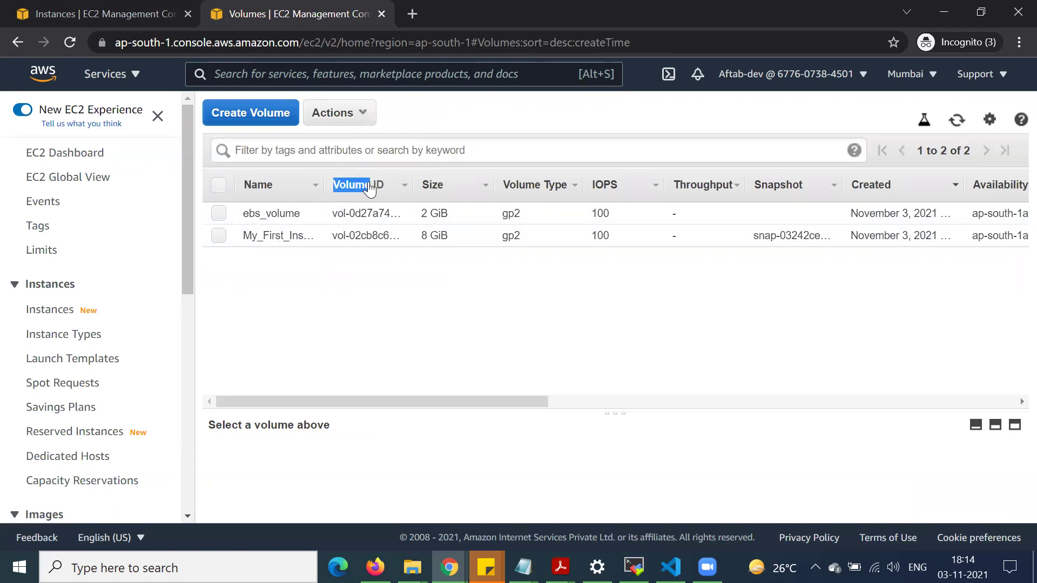
pyautogui.moveTo(324, 186)
pyautogui.mouseDown()
pyautogui.moveTo(391, 187)
pyautogui.moveTo(342, 190)
pyautogui.mouseUp()
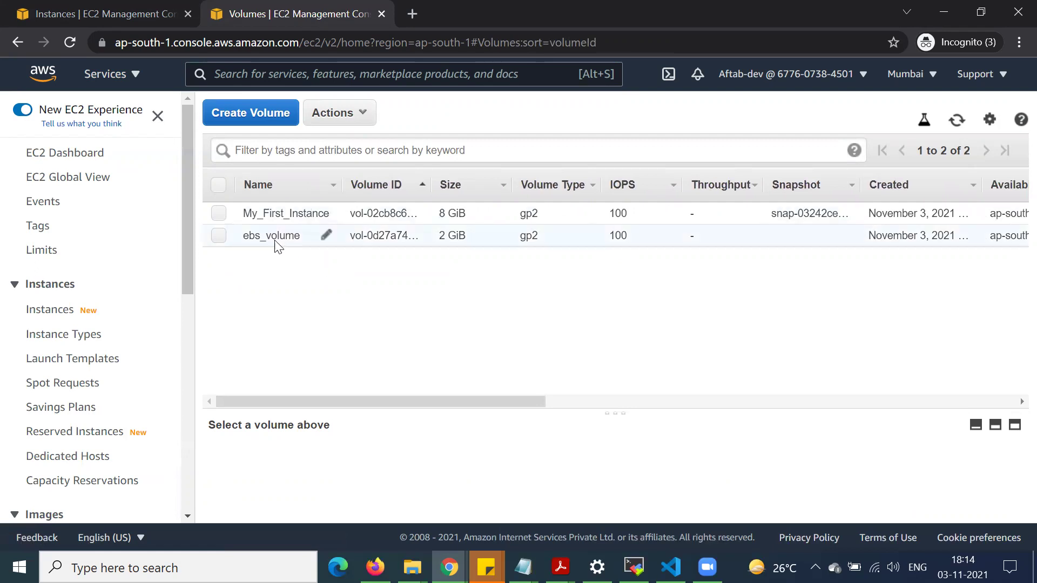
# Compare the state, availability zone and attachment information of ebs_volume and the My_First_Instance volume
pyautogui.moveTo(466, 399); pyautogui.dragTo(319, 408)
pyautogui.moveTo(490, 402); pyautogui.dragTo(721, 389)
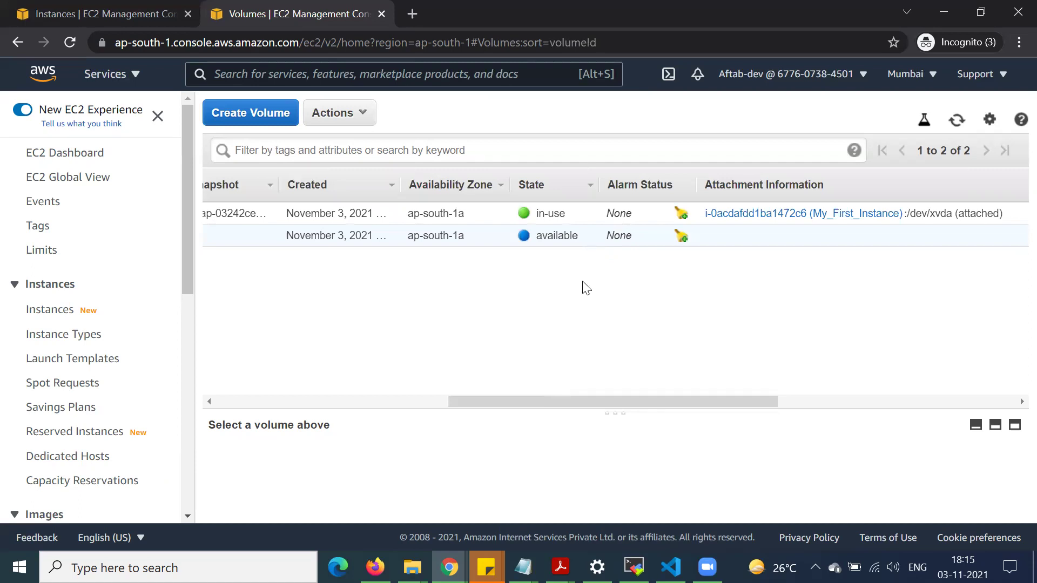
pyautogui.moveTo(561, 402); pyautogui.dragTo(315, 389)
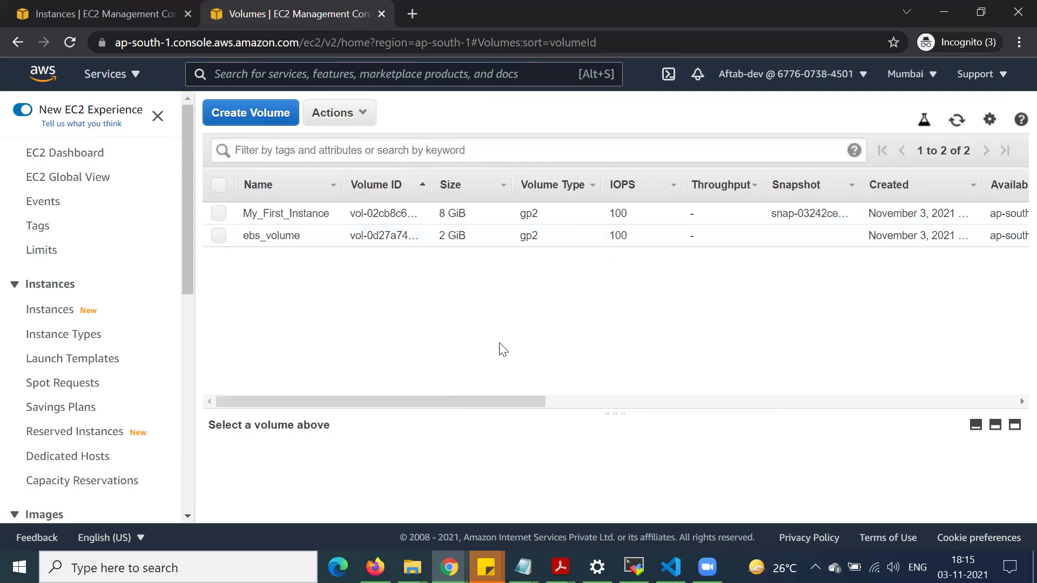
pyautogui.moveTo(521, 401); pyautogui.dragTo(901, 402)
pyautogui.moveTo(738, 401); pyautogui.dragTo(598, 403)
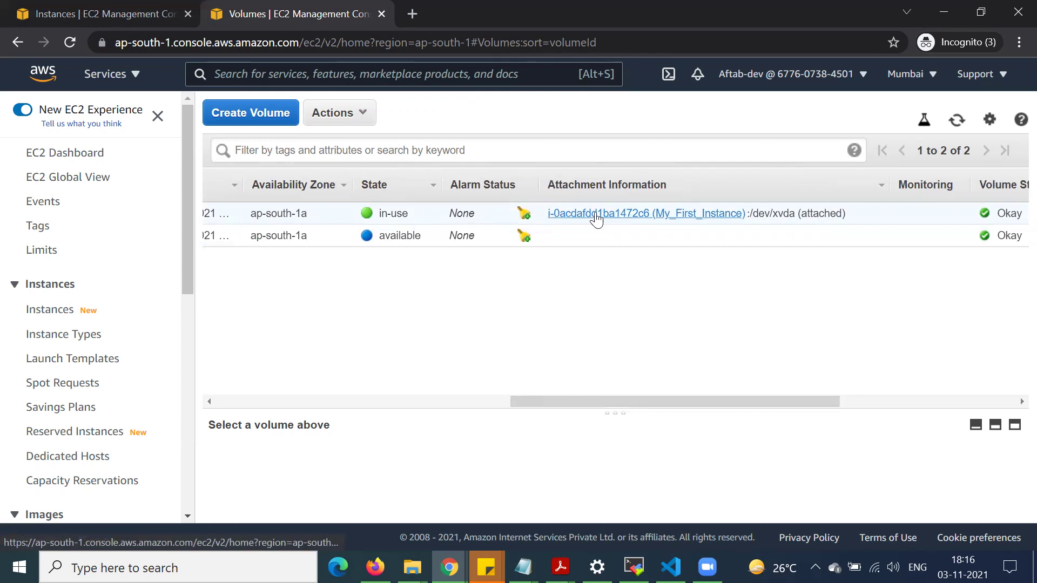
pyautogui.moveTo(565, 400); pyautogui.dragTo(270, 412)
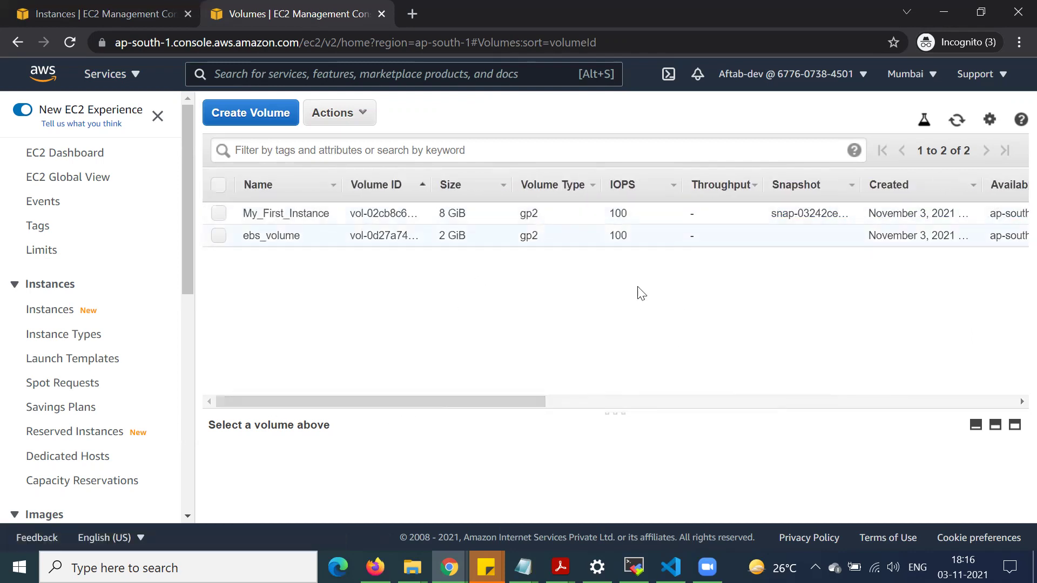
# Start attaching ebs_volume, check the required availability zone and choose My_First_Instance as the target instance
pyautogui.click(218, 235)
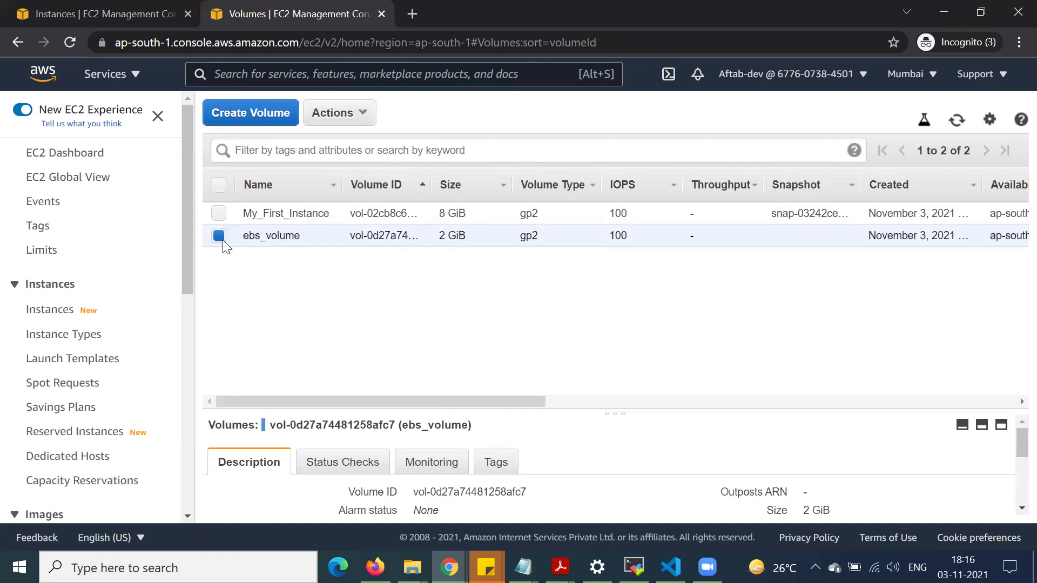
pyautogui.click(361, 117)
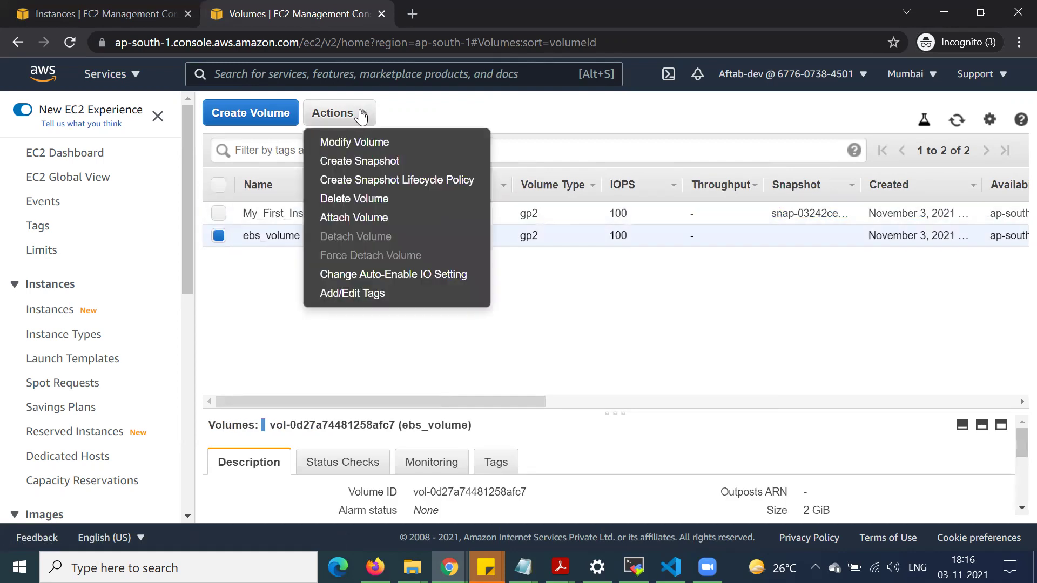
pyautogui.click(361, 220)
pyautogui.moveTo(507, 328)
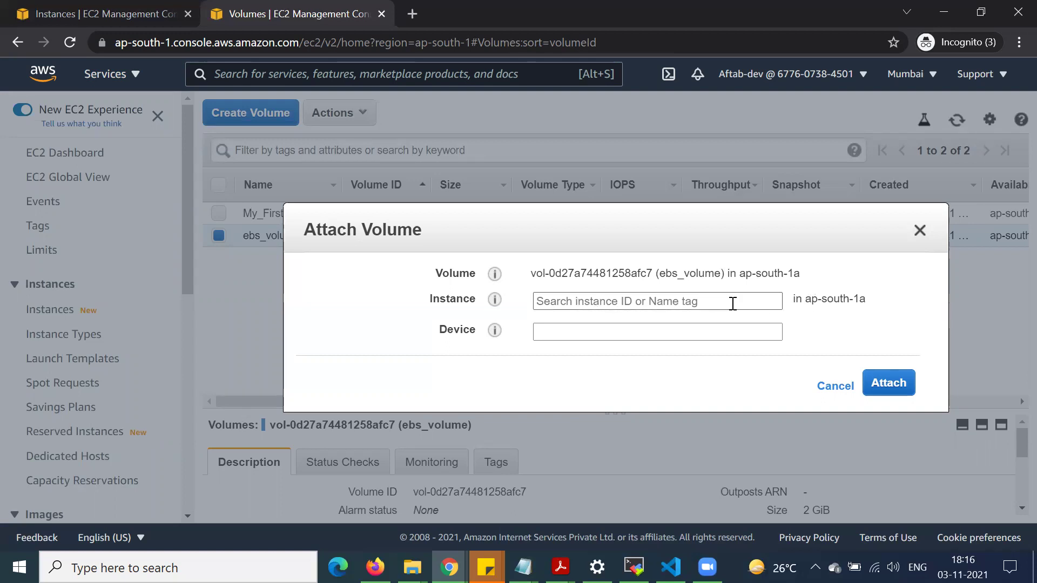
pyautogui.moveTo(809, 300); pyautogui.dragTo(866, 301)
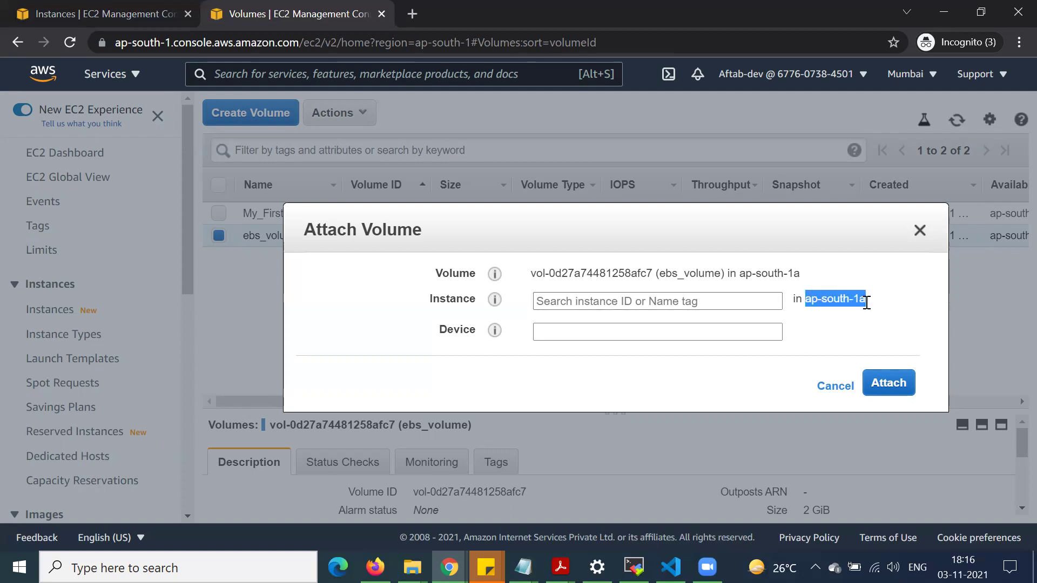
pyautogui.click(588, 304)
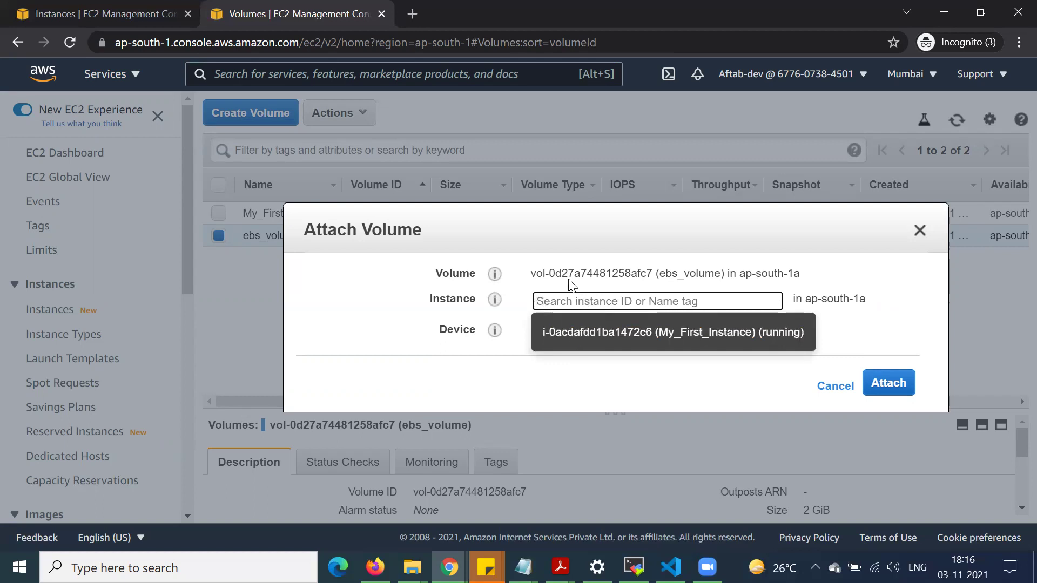
pyautogui.click(594, 340)
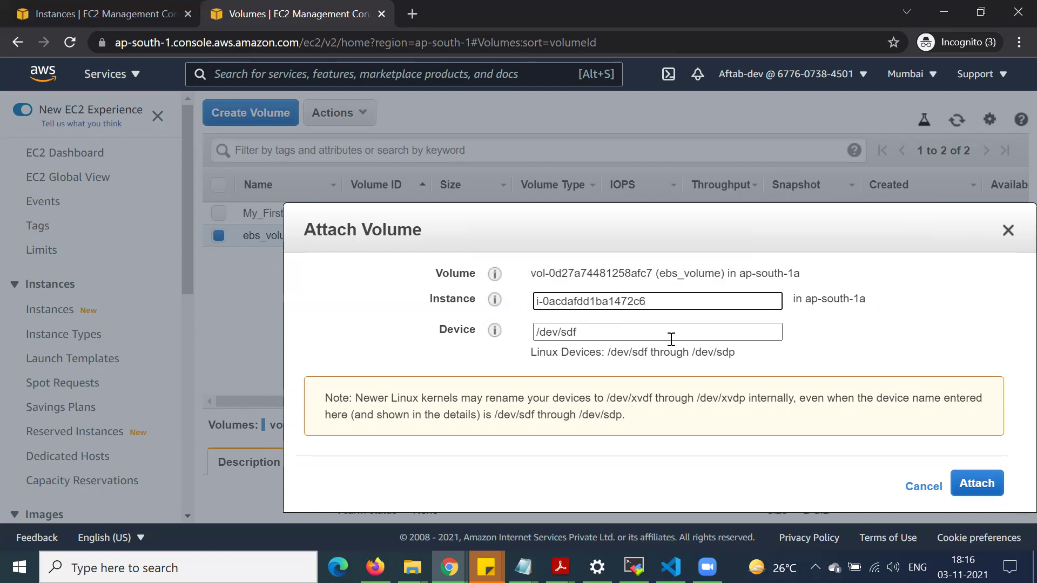
# Examine the block devices in My_First_Instance's storage details on the instances page
pyautogui.click(108, 14)
pyautogui.scroll(-1, 495, 420)
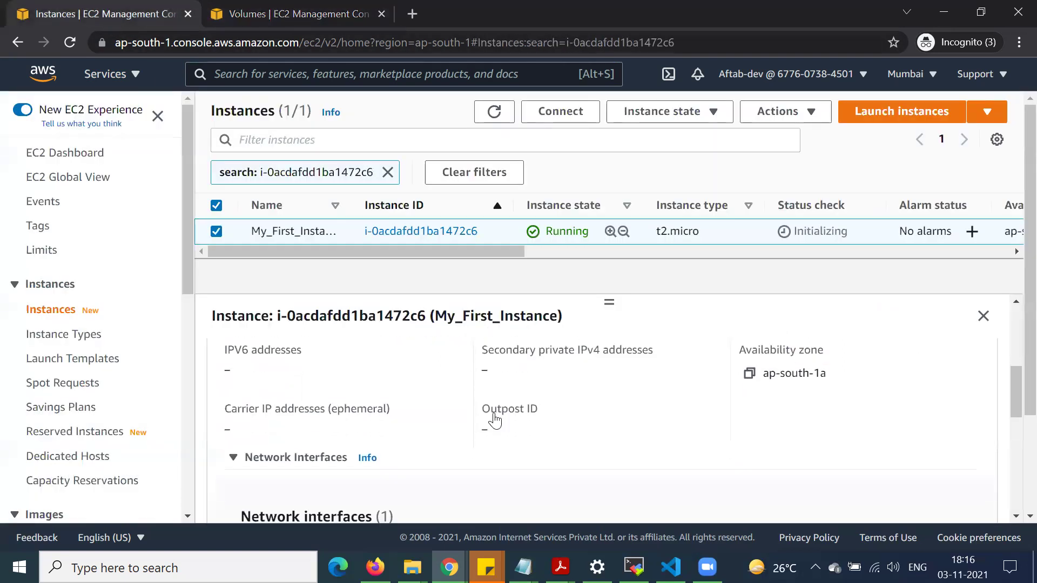
pyautogui.scroll(-2, 495, 443)
pyautogui.scroll(2, 494, 444)
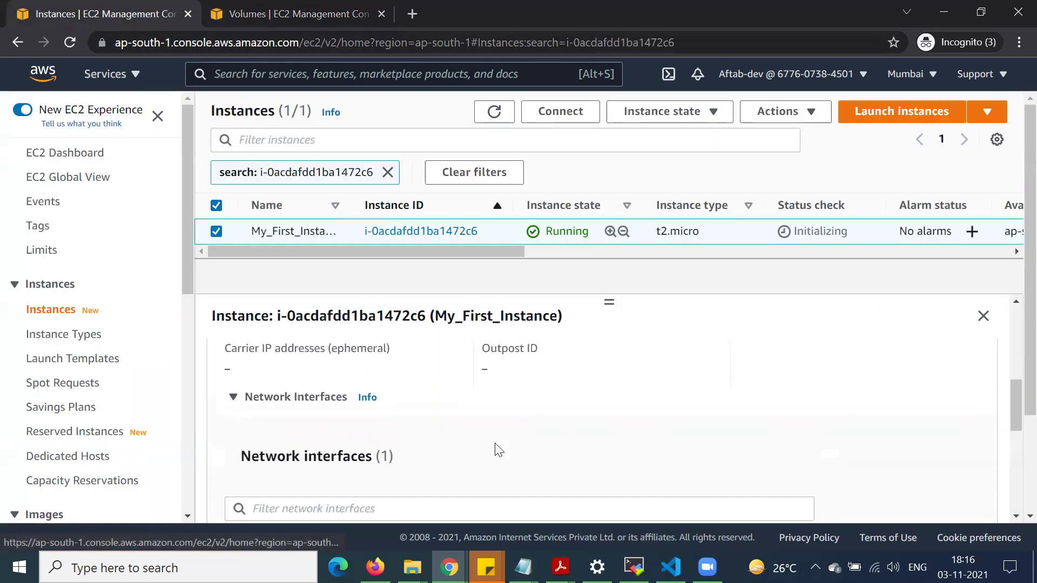
pyautogui.scroll(3, 495, 449)
pyautogui.click(492, 365)
pyautogui.scroll(-2, 618, 417)
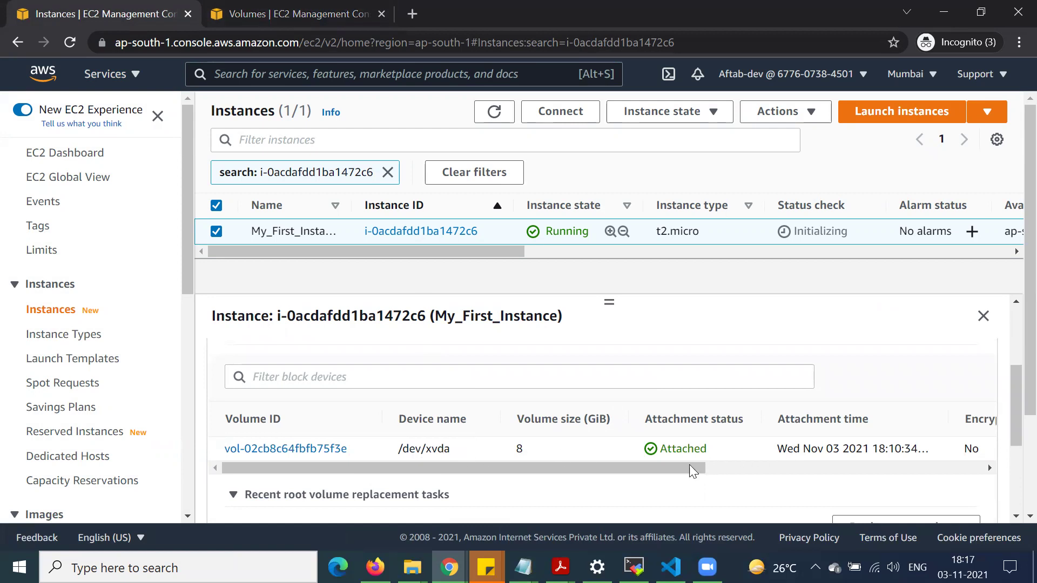
# Return to the attachment form, attach ebs_volume as device /dev/sdf and check both volumes' attachment information
pyautogui.click(264, 8)
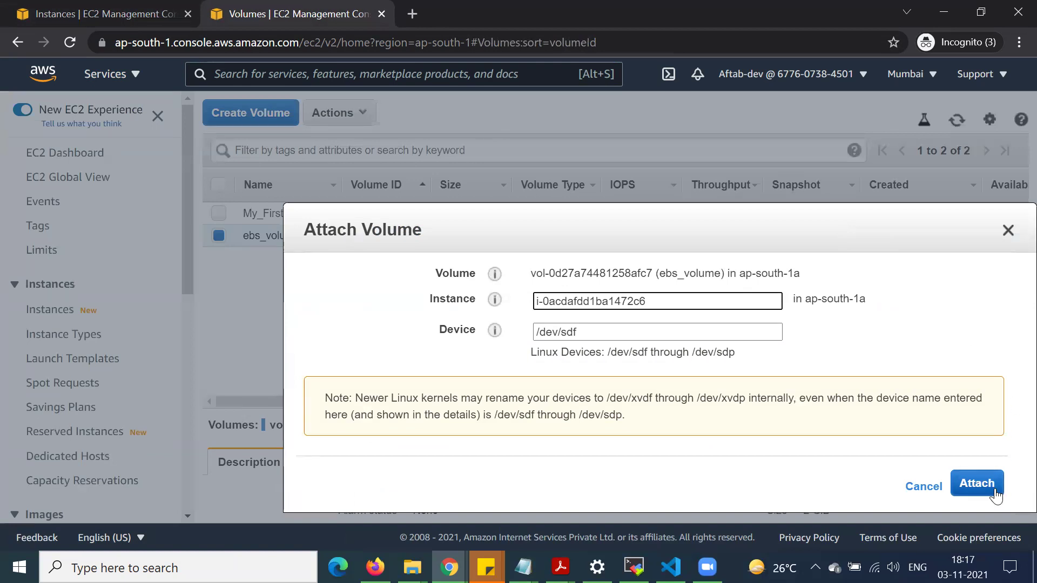
pyautogui.click(977, 484)
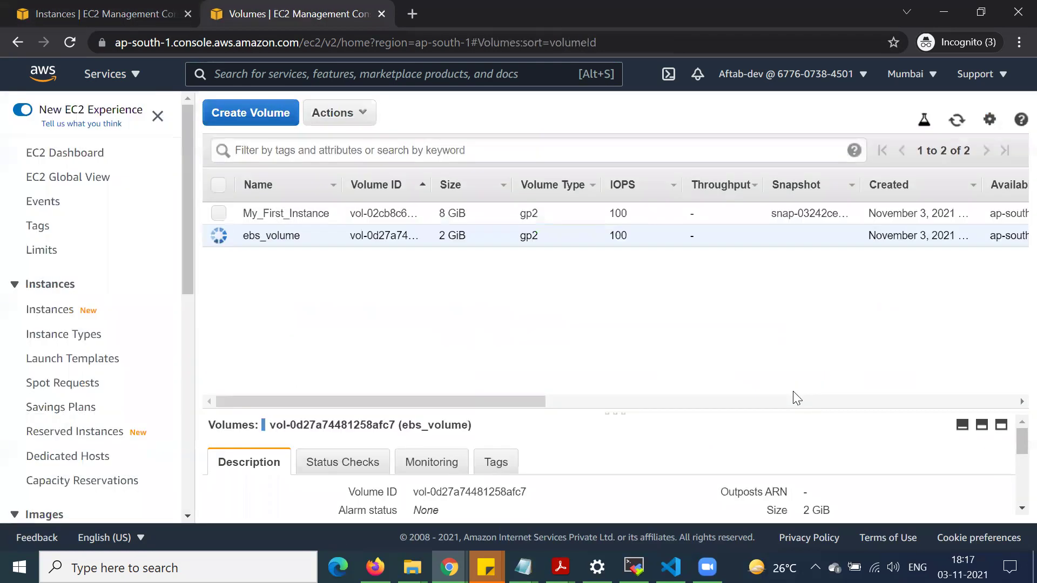
pyautogui.moveTo(523, 402); pyautogui.dragTo(764, 401)
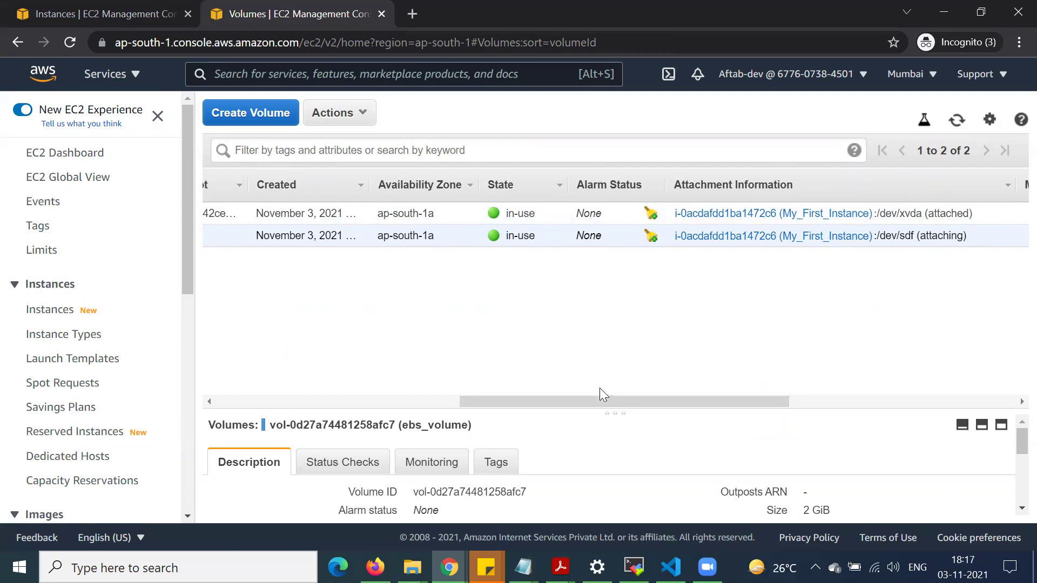
pyautogui.moveTo(597, 402); pyautogui.dragTo(346, 397)
pyautogui.moveTo(446, 403); pyautogui.dragTo(718, 403)
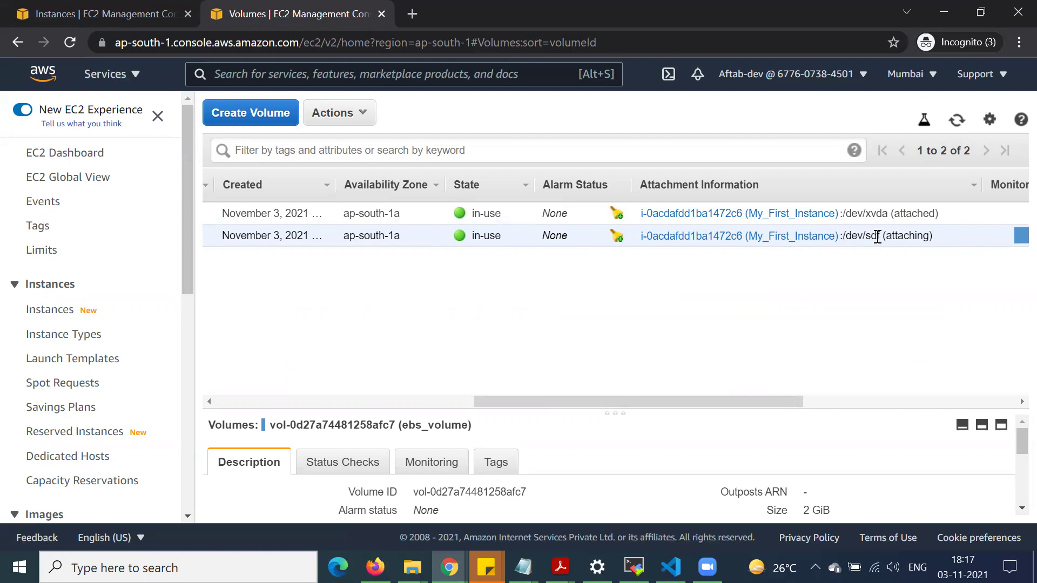
# Refresh the instances list, reselect My_First_Instance and check the block devices in its storage details
pyautogui.click(135, 15)
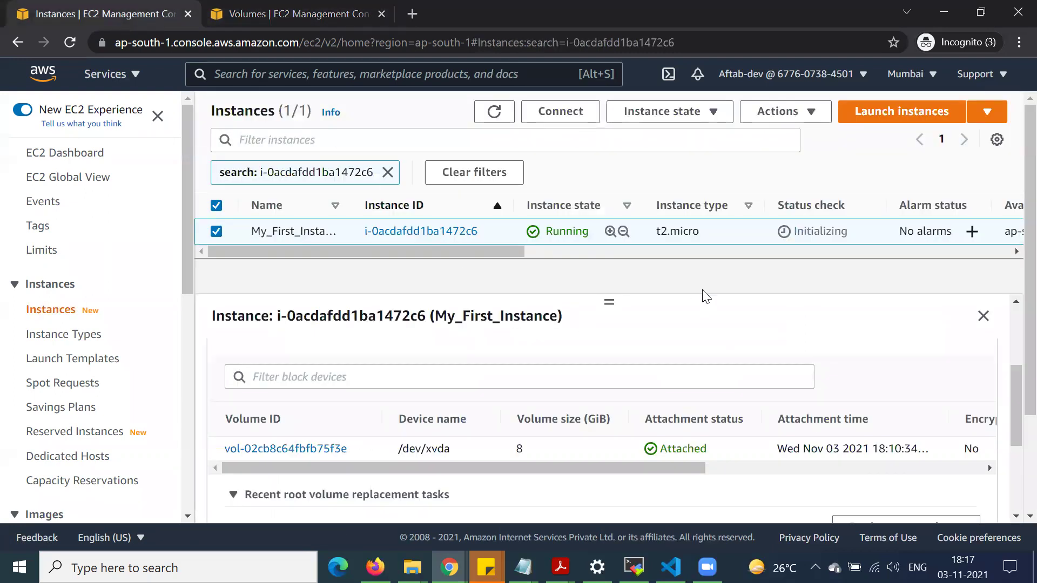
pyautogui.click(493, 112)
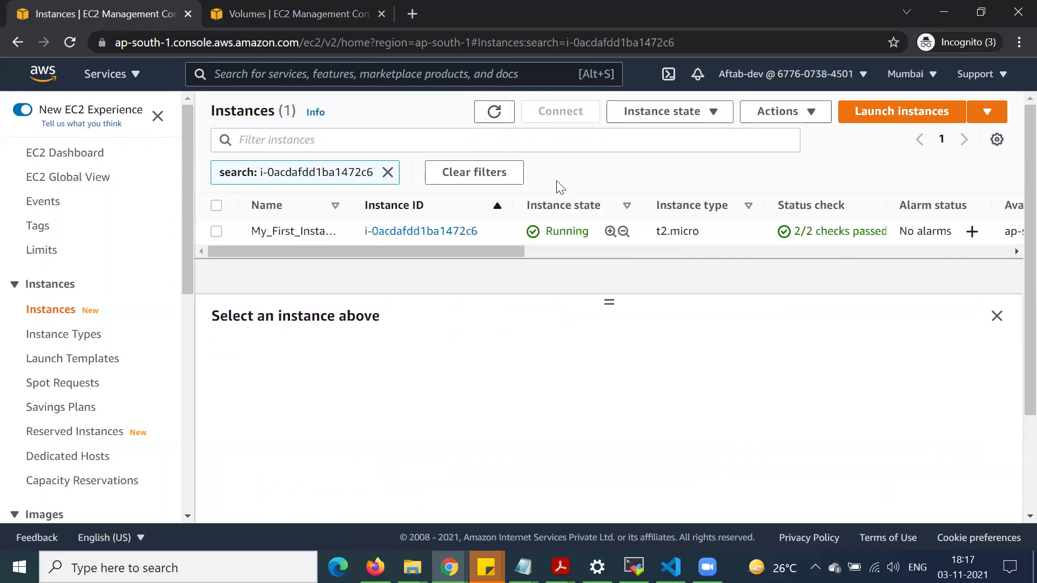
pyautogui.click(216, 231)
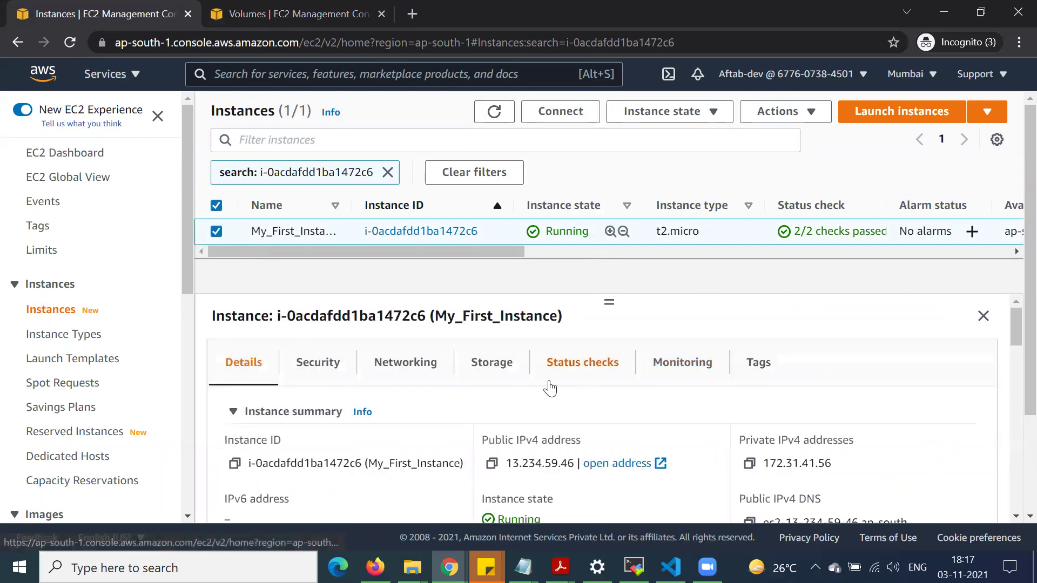
pyautogui.click(492, 363)
pyautogui.scroll(-3, 781, 367)
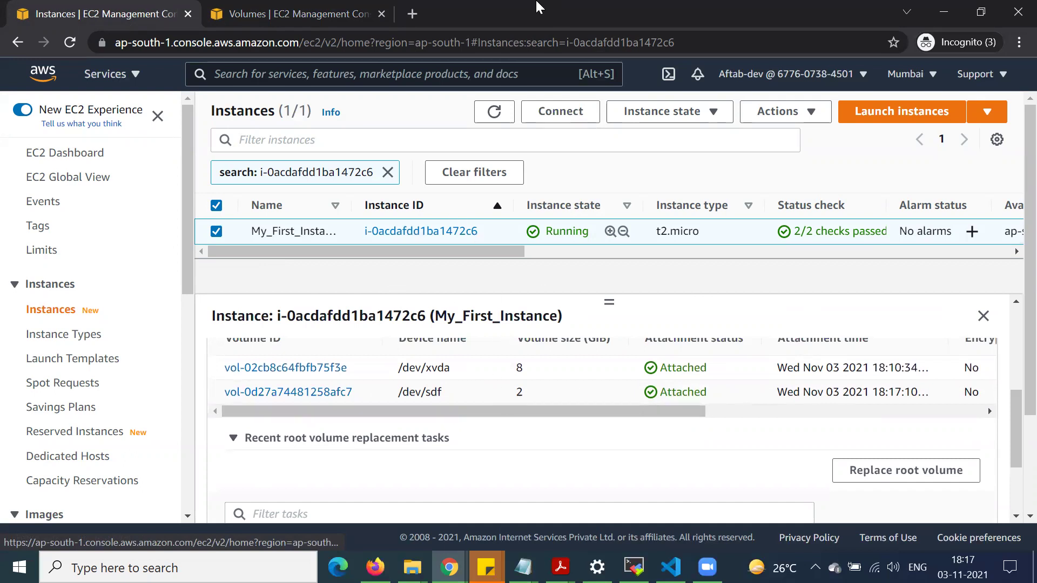
# Search the web in a new browser tab for "ebs volume attache on linux machine"
pyautogui.click(416, 16)
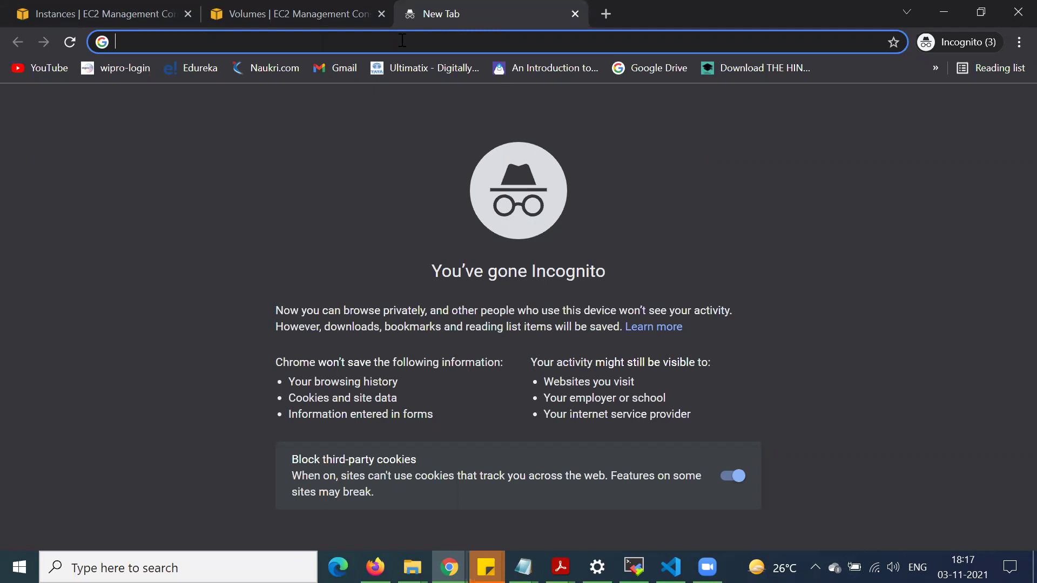
pyautogui.write('eb')
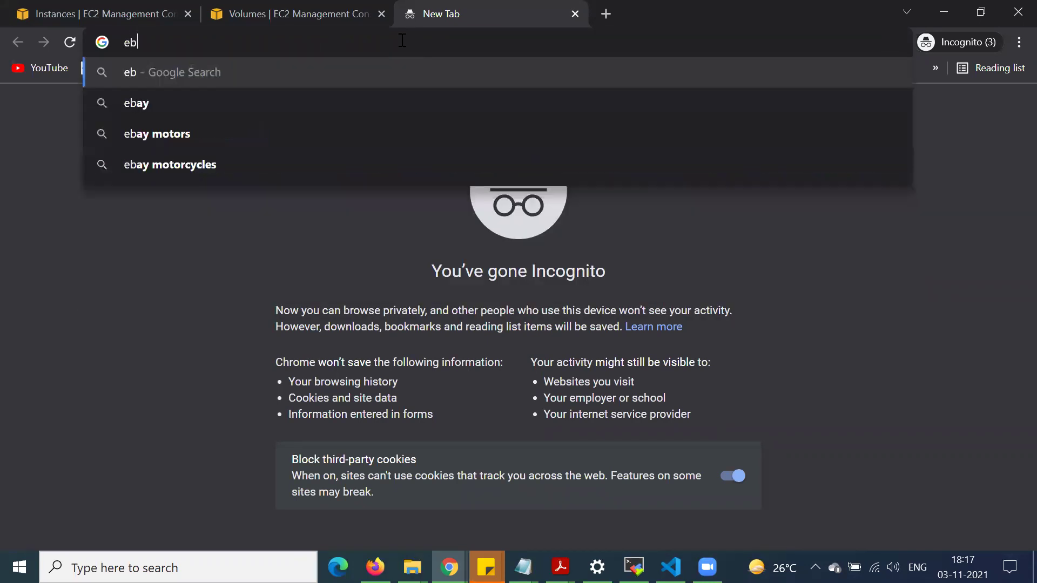
pyautogui.write('s vol')
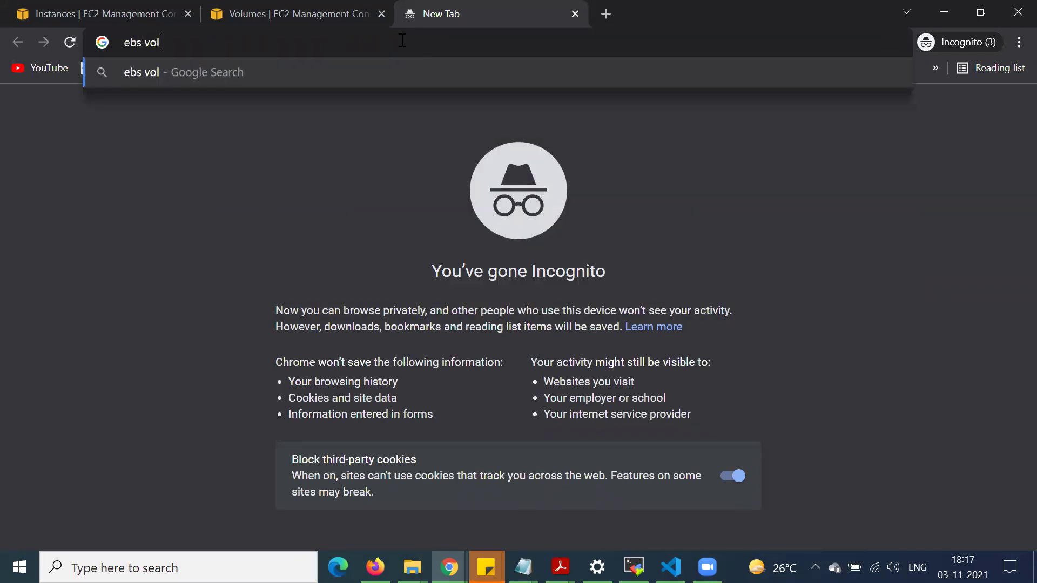
pyautogui.write('ume attache on l')
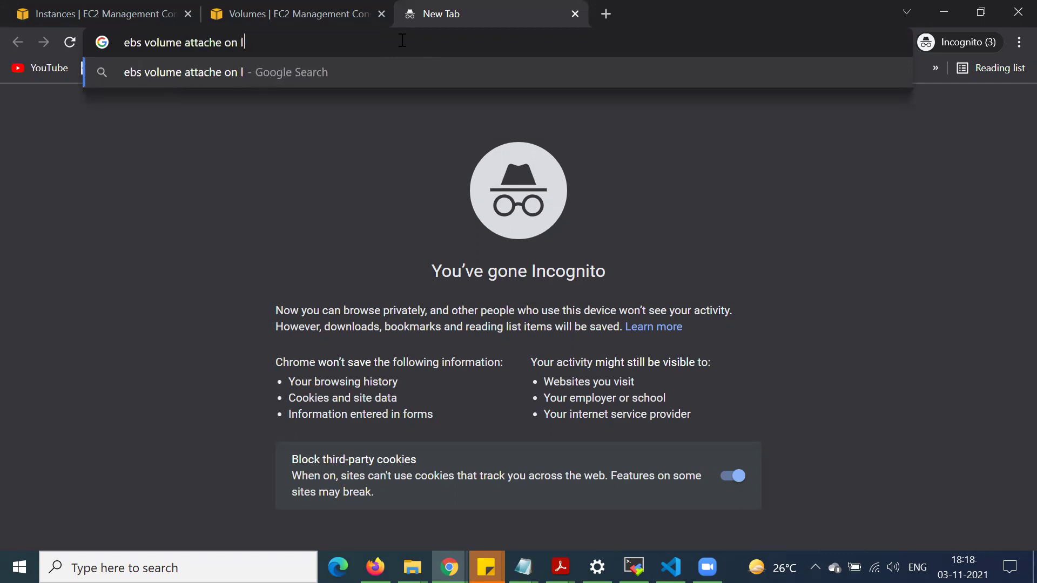
pyautogui.press('BackSpace')
pyautogui.write('linux machine')
pyautogui.press('Return')
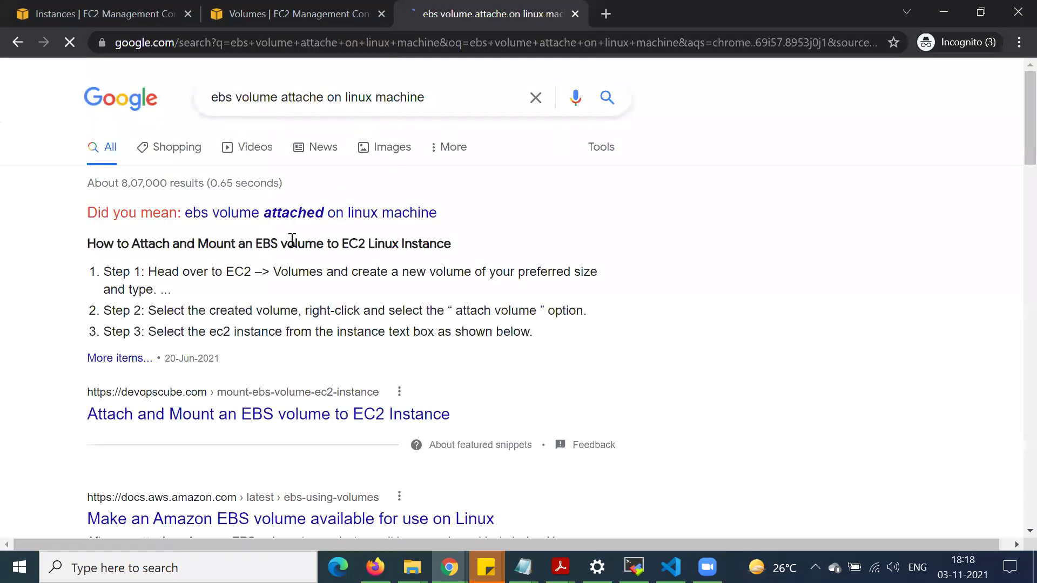
# Open the AWS documentation result "Make an Amazon EBS volume available for use on Linux" and skim its content
pyautogui.scroll(-3, 685, 261)
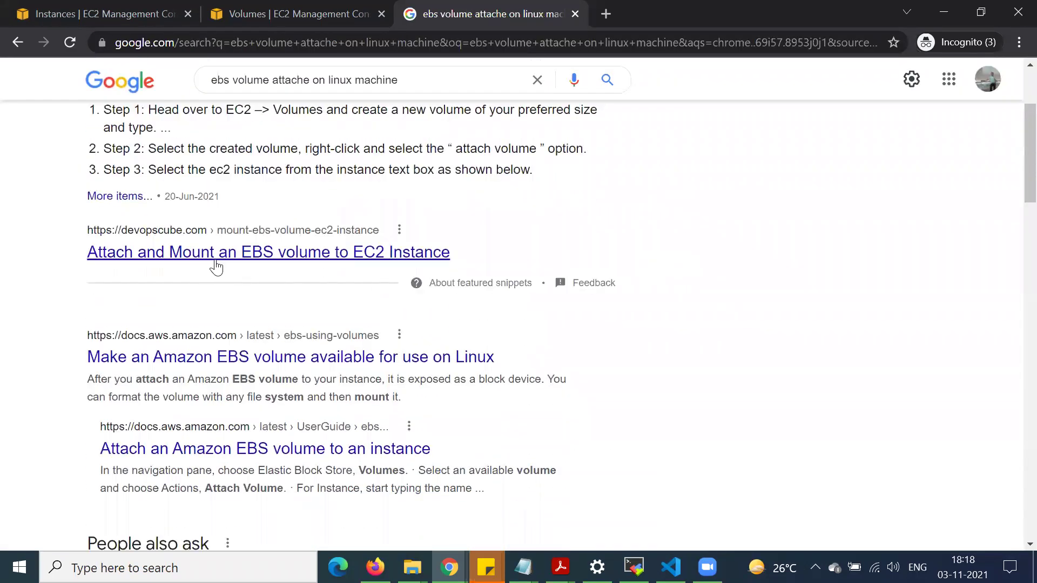
pyautogui.scroll(-2, 216, 267)
pyautogui.click(210, 286)
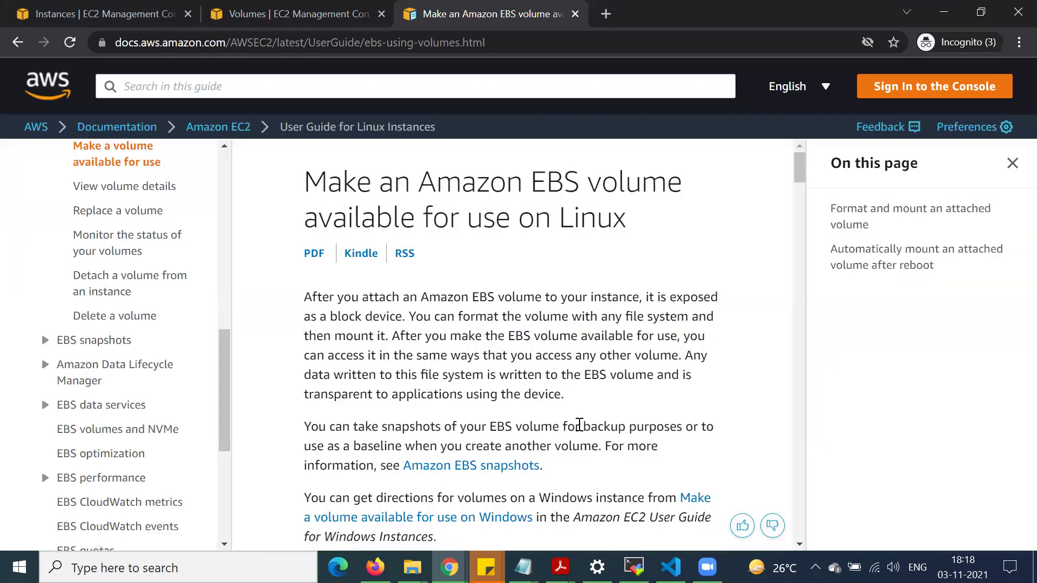
pyautogui.scroll(-5, 579, 425)
pyautogui.scroll(5, 579, 425)
# Compare the block devices in My_First_Instance's storage details with the names and sizes of both volumes on the volumes page
pyautogui.click(103, 14)
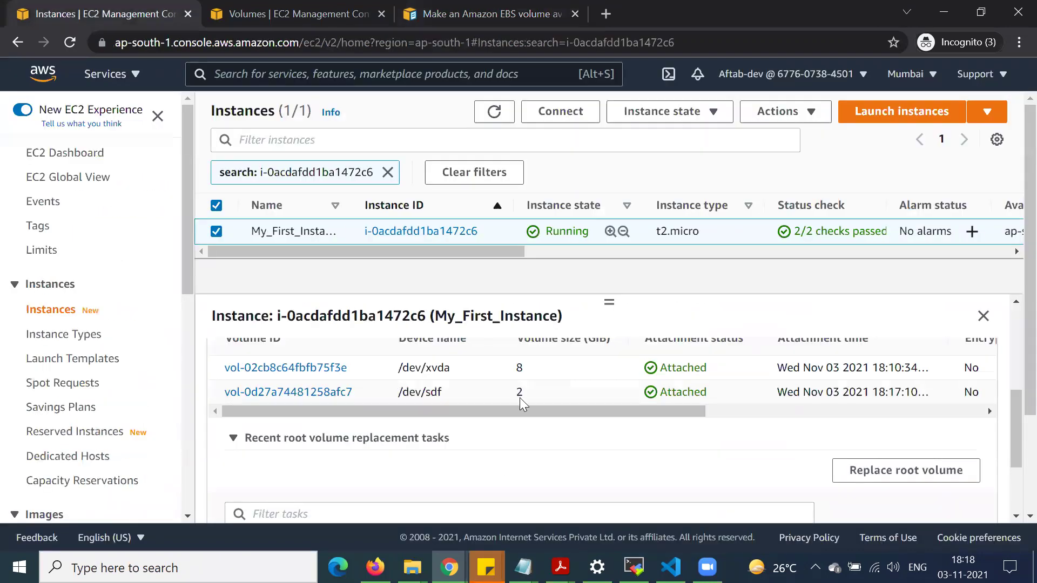
pyautogui.moveTo(577, 410)
pyautogui.mouseDown()
pyautogui.moveTo(762, 412)
pyautogui.moveTo(562, 413)
pyautogui.mouseUp()
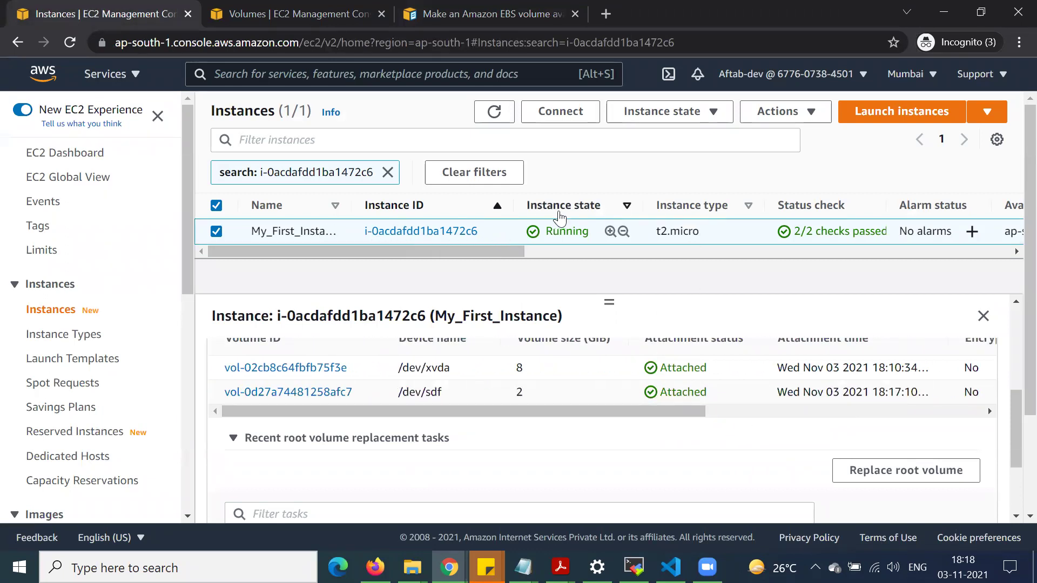
pyautogui.click(264, 12)
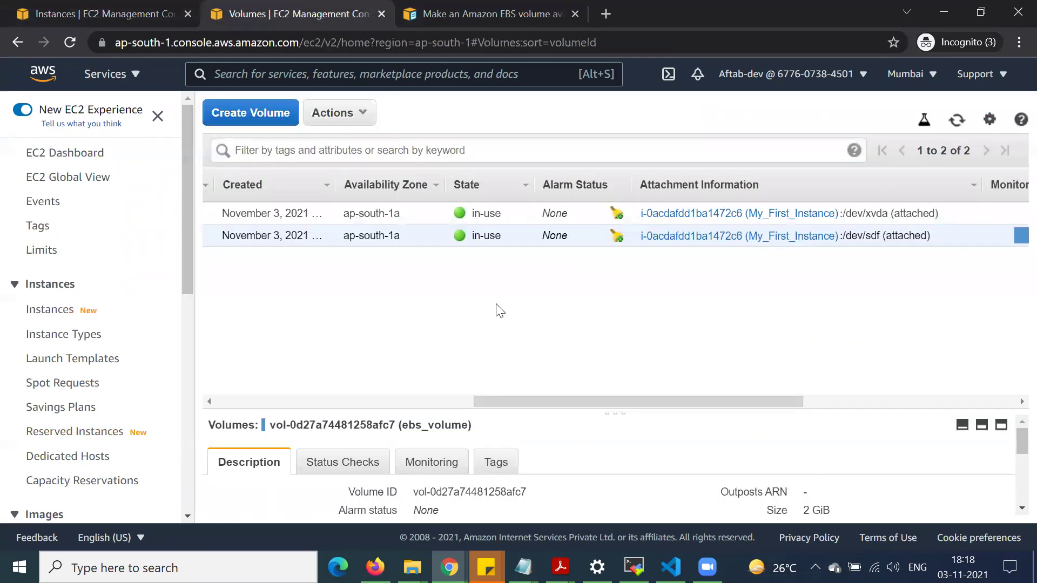
pyautogui.moveTo(592, 401); pyautogui.dragTo(390, 404)
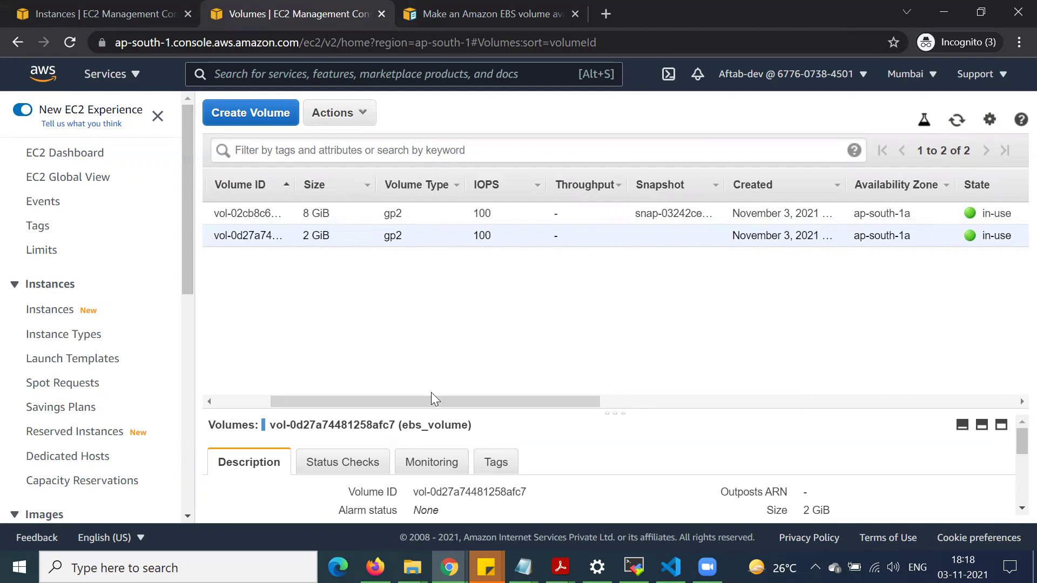
pyautogui.moveTo(374, 400); pyautogui.dragTo(300, 399)
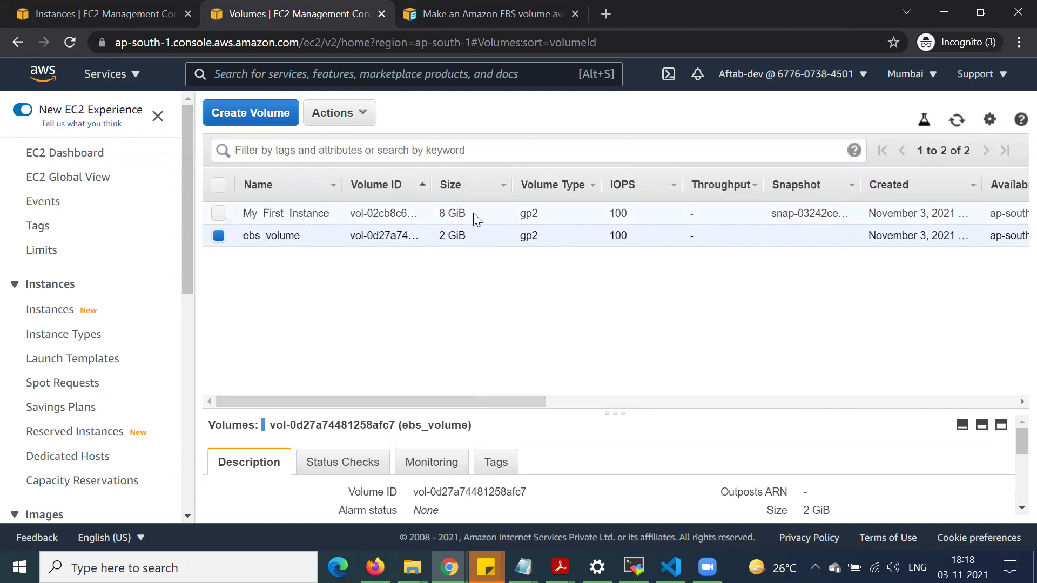
pyautogui.click(145, 13)
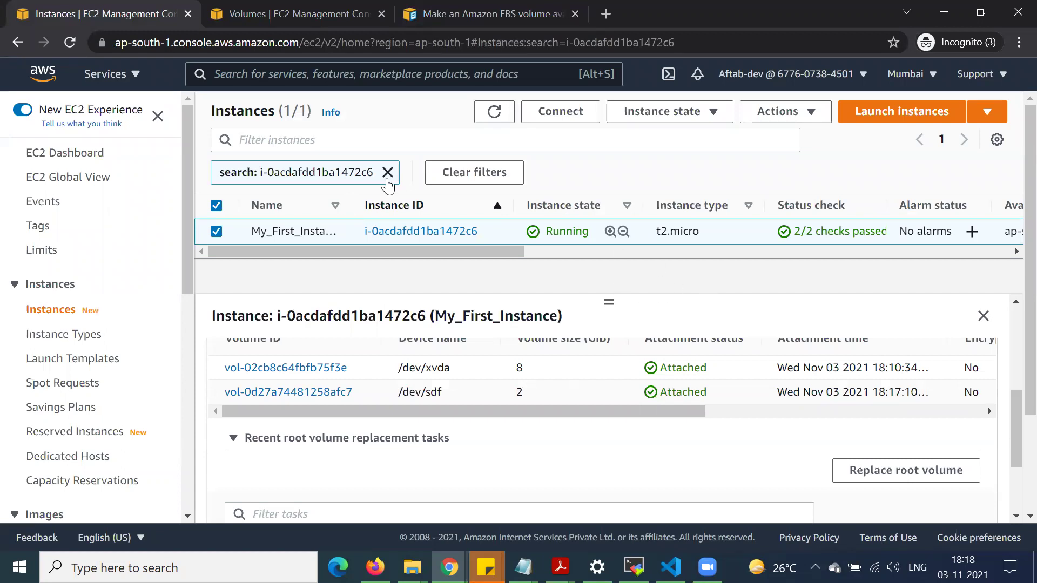
pyautogui.scroll(3, 899, 372)
pyautogui.scroll(-1, 885, 381)
pyautogui.scroll(-2, 864, 381)
pyautogui.scroll(4, 856, 378)
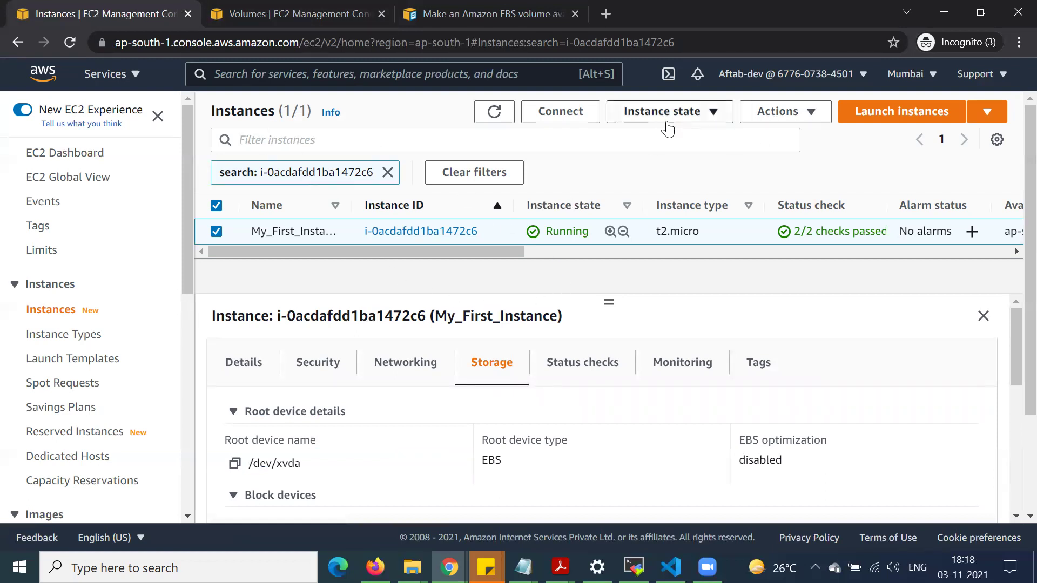
# Start terminating My_First_Instance and read the warning about what happens to its root EBS volume
pyautogui.click(687, 111)
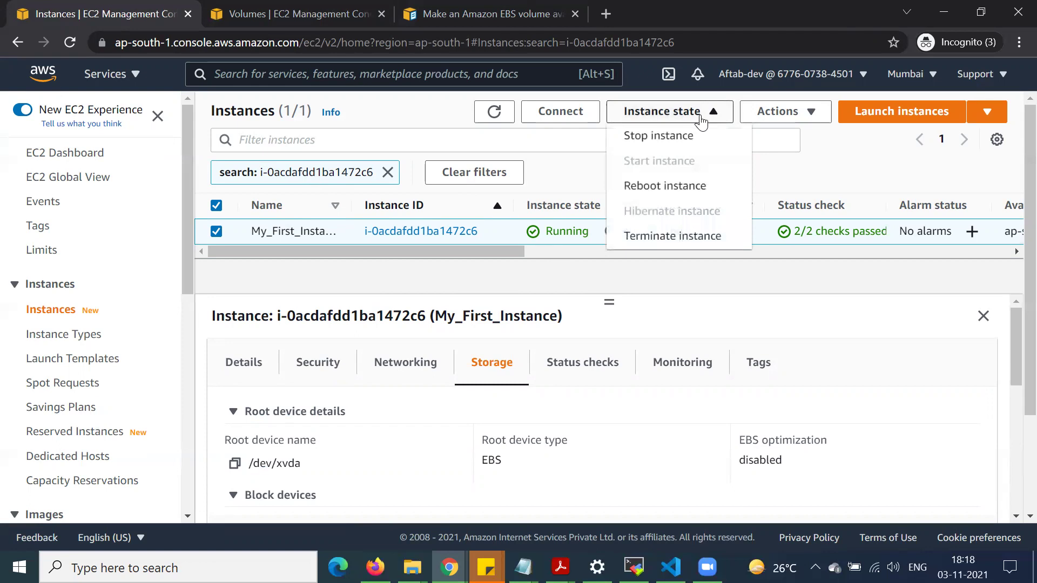
pyautogui.click(672, 238)
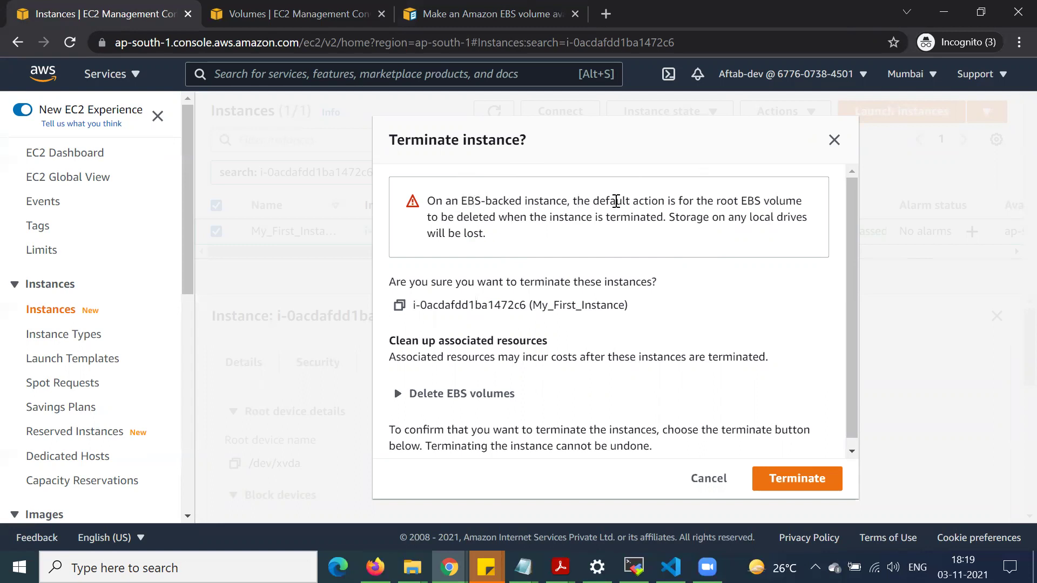
pyautogui.moveTo(708, 202); pyautogui.dragTo(834, 206)
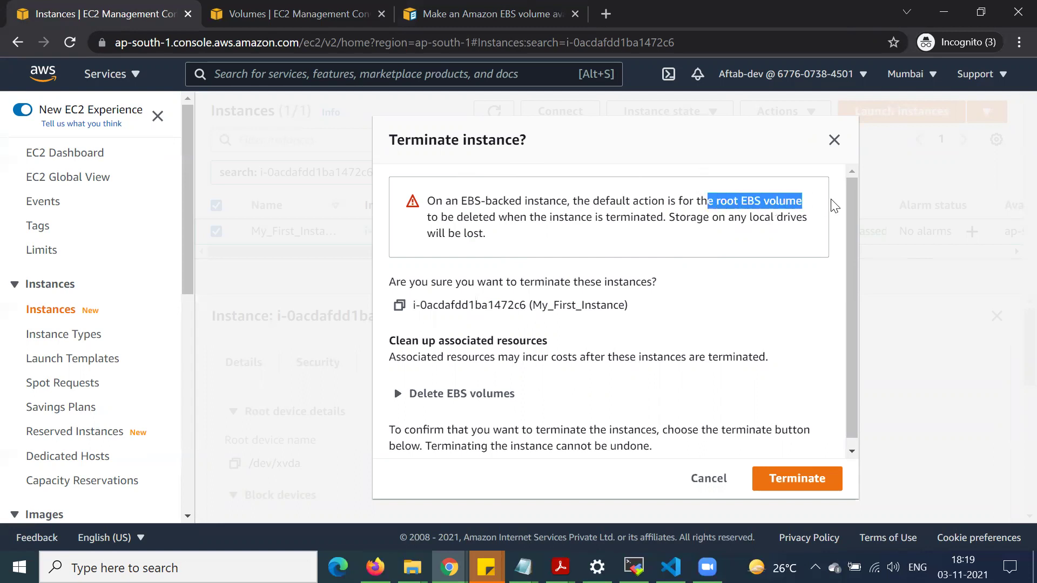
pyautogui.moveTo(440, 217); pyautogui.dragTo(501, 216)
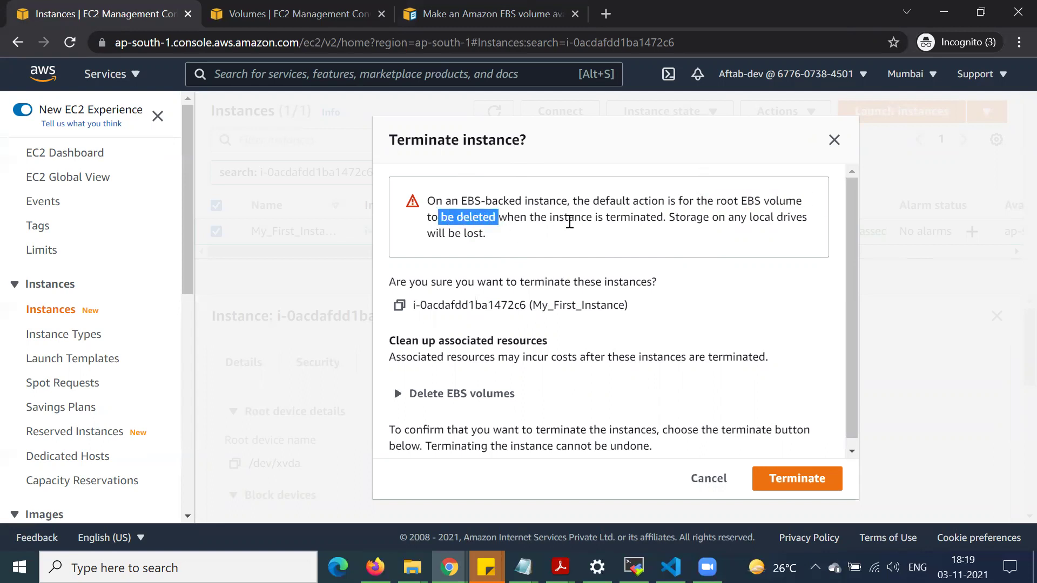
pyautogui.moveTo(712, 202); pyautogui.dragTo(810, 201)
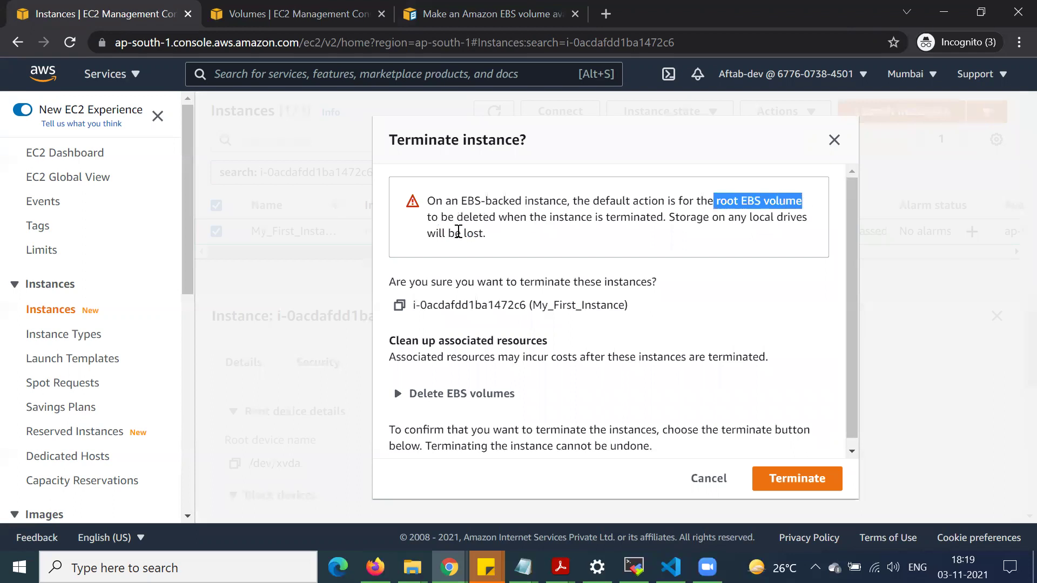
pyautogui.moveTo(428, 217); pyautogui.dragTo(526, 221)
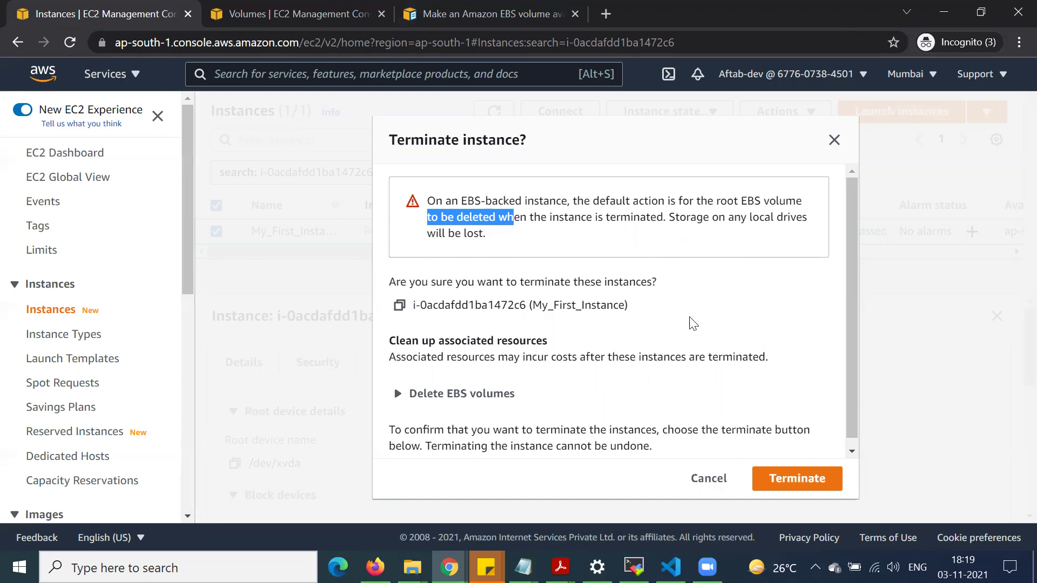
# Expand the Delete EBS volumes details, review which volumes persist, and confirm the termination of My_First_Instance
pyautogui.click(399, 399)
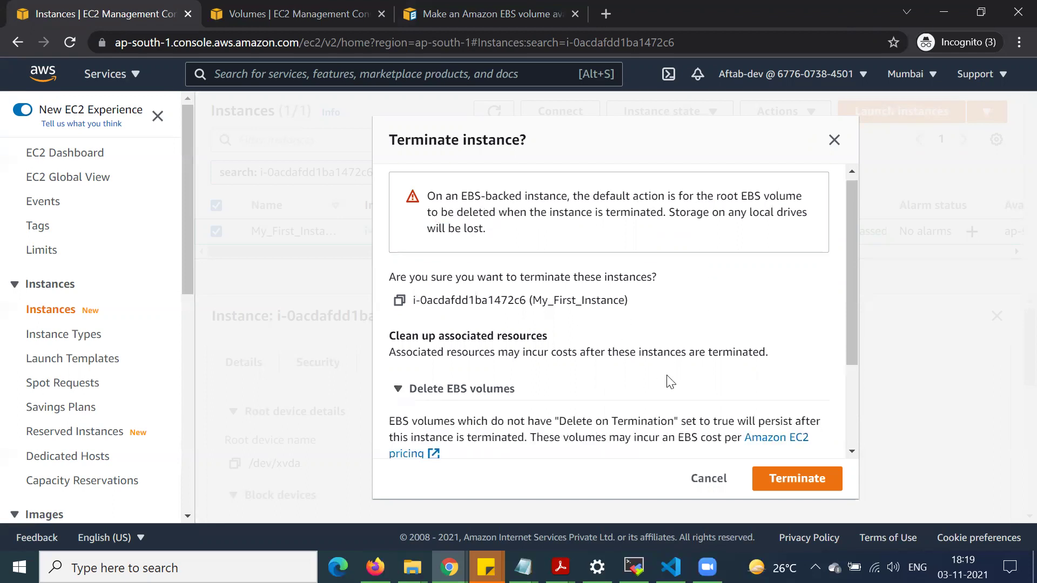
pyautogui.scroll(-2, 667, 382)
pyautogui.scroll(-1, 669, 382)
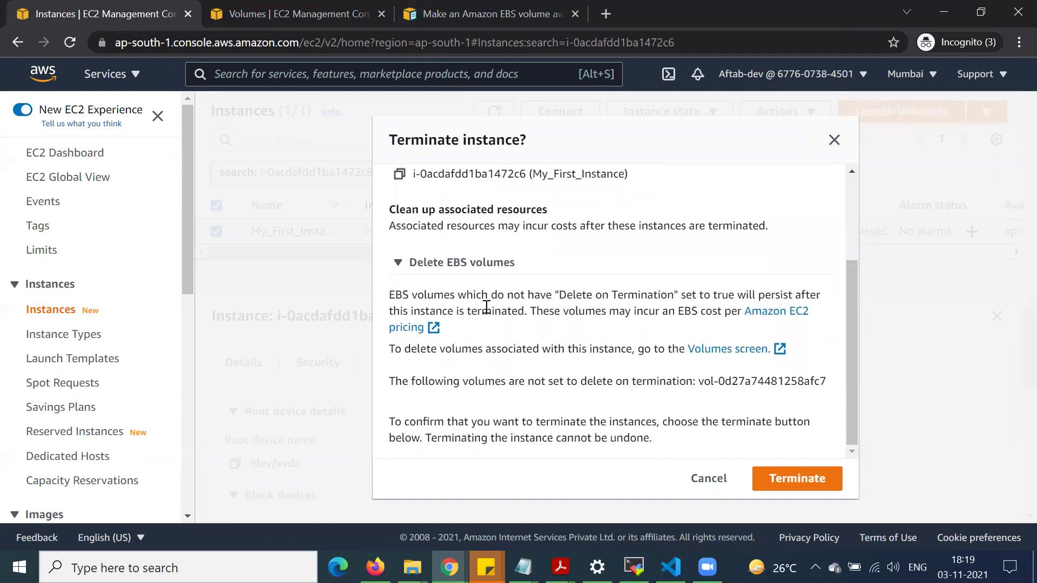
pyautogui.scroll(2, 487, 307)
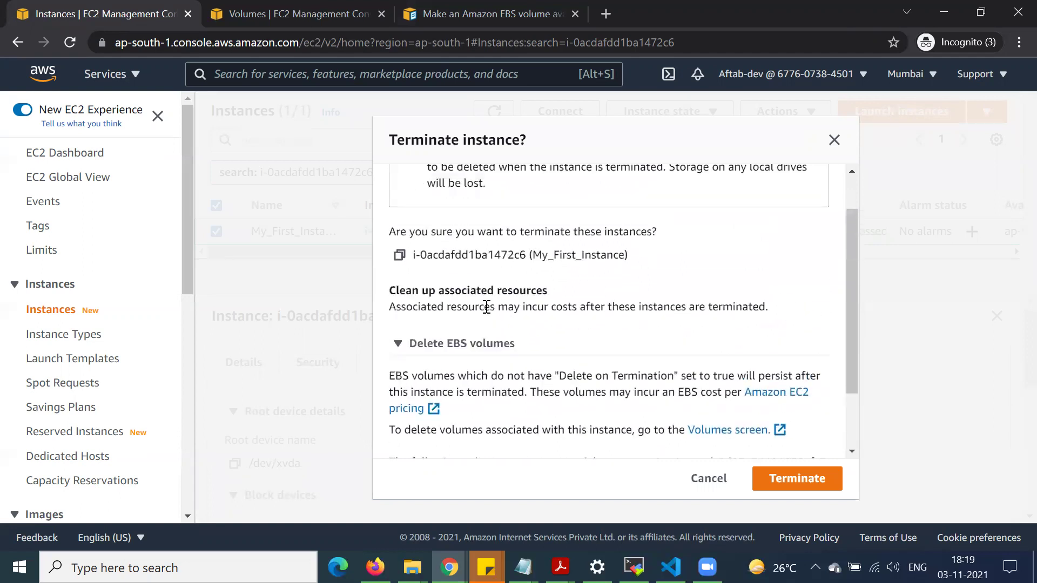
pyautogui.scroll(1, 616, 362)
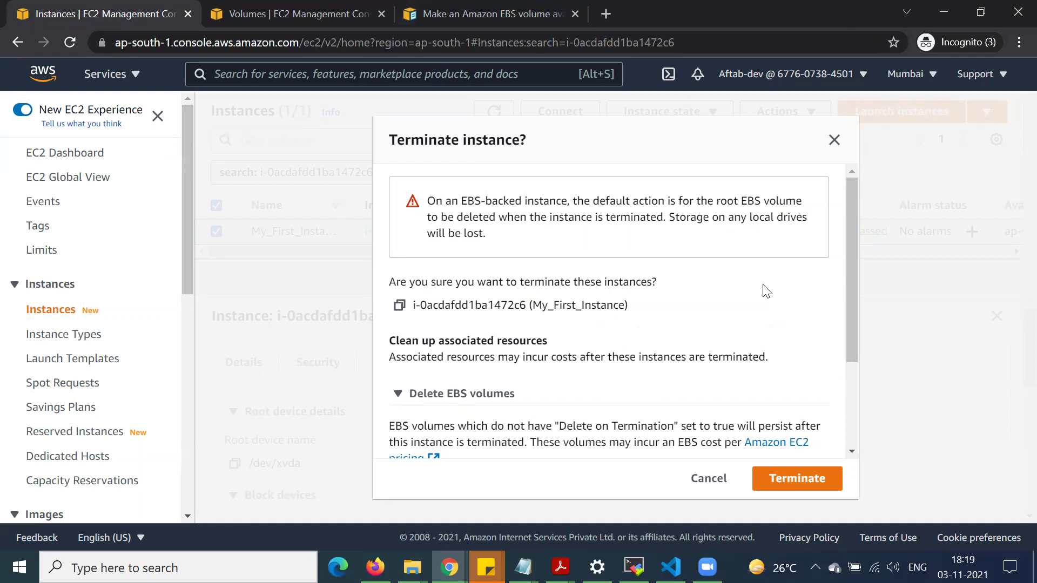
pyautogui.click(798, 492)
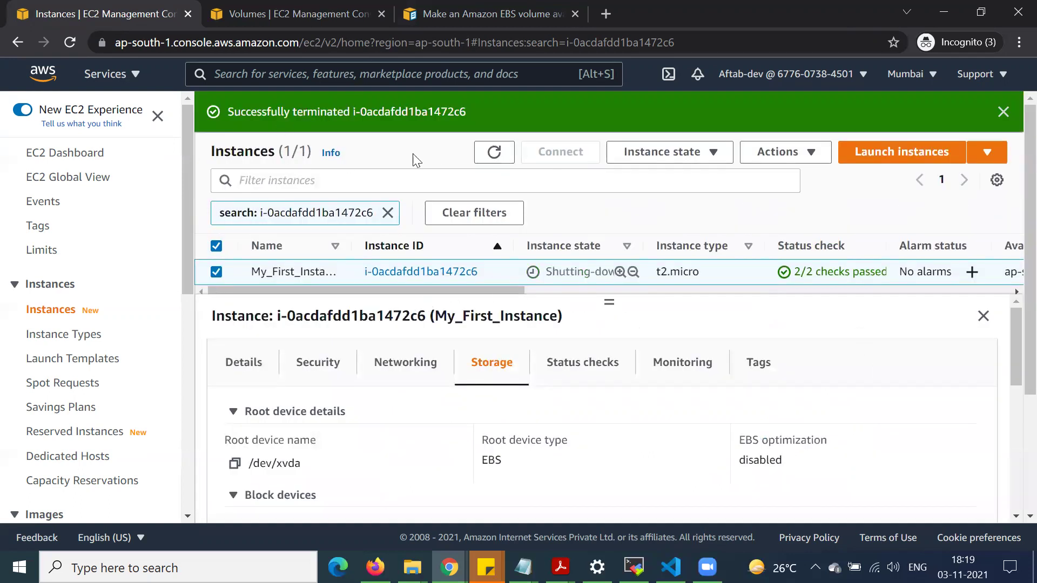
# Refresh the instances list, then reload the volumes page and check both volumes' attachment information
pyautogui.scroll(-3, 556, 388)
pyautogui.scroll(3, 557, 391)
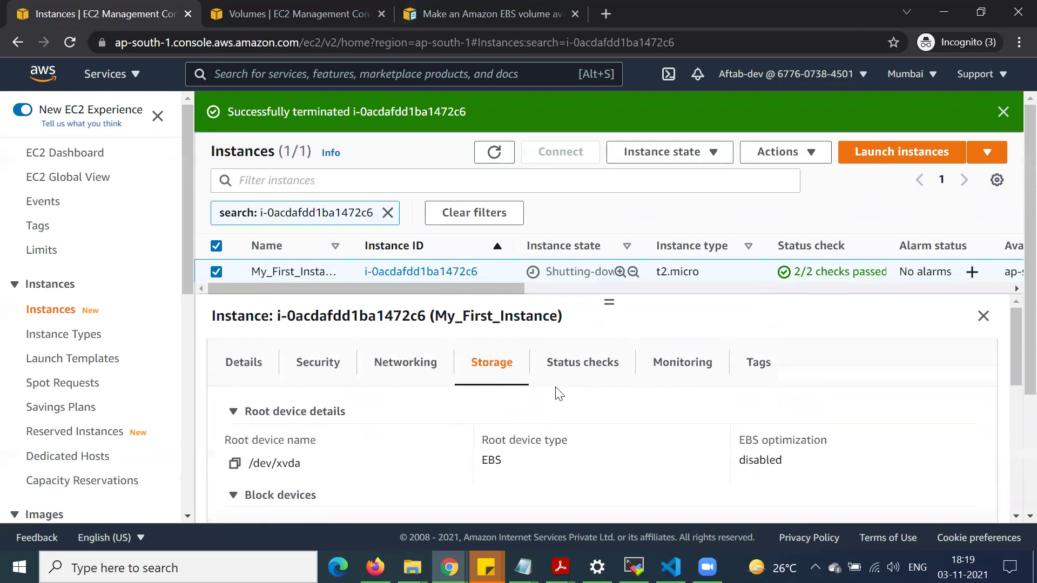
pyautogui.click(494, 152)
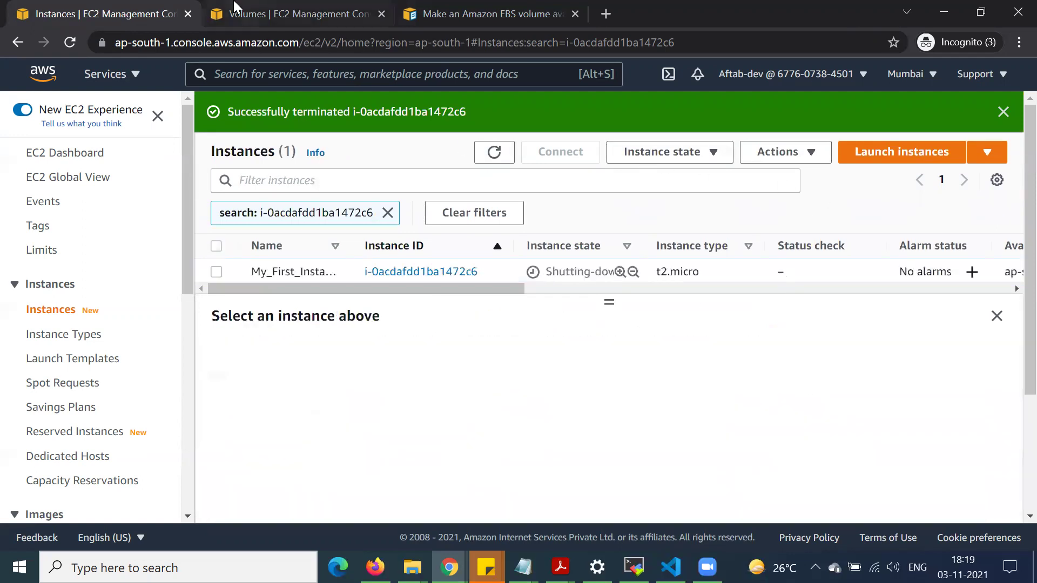
pyautogui.click(253, 13)
pyautogui.click(71, 43)
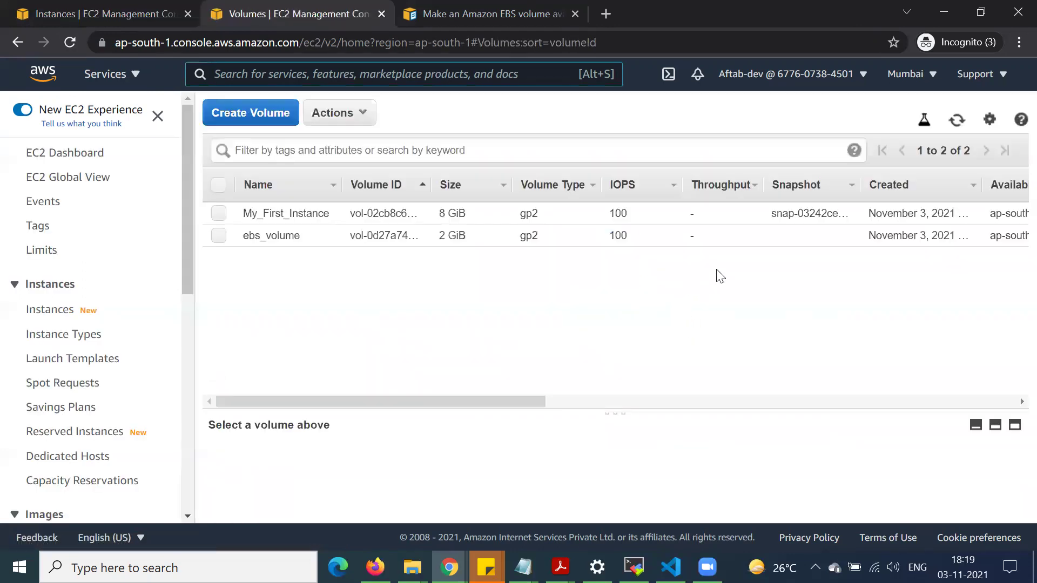
pyautogui.moveTo(488, 399); pyautogui.dragTo(799, 384)
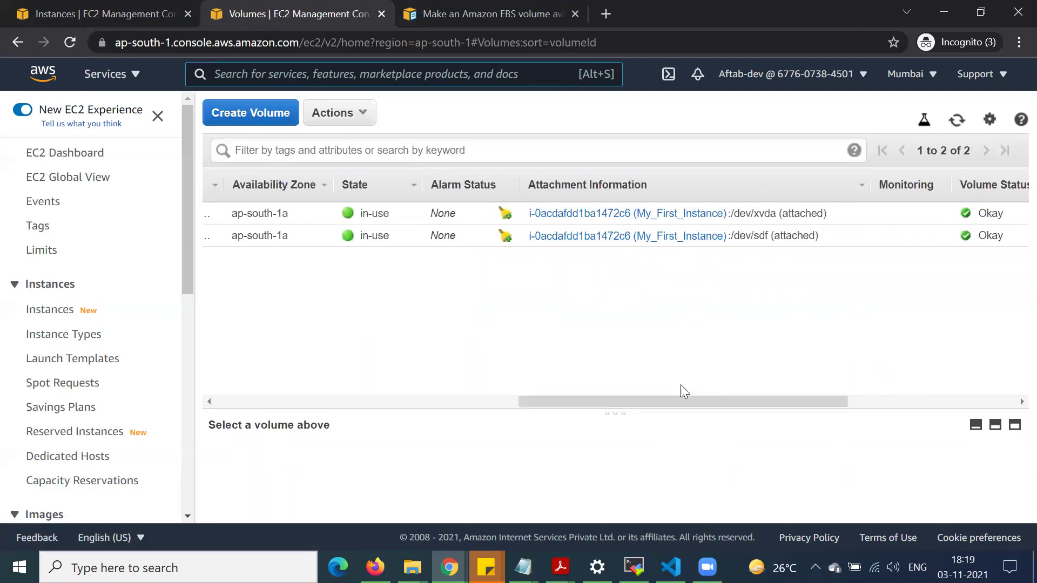
pyautogui.moveTo(543, 400); pyautogui.dragTo(235, 407)
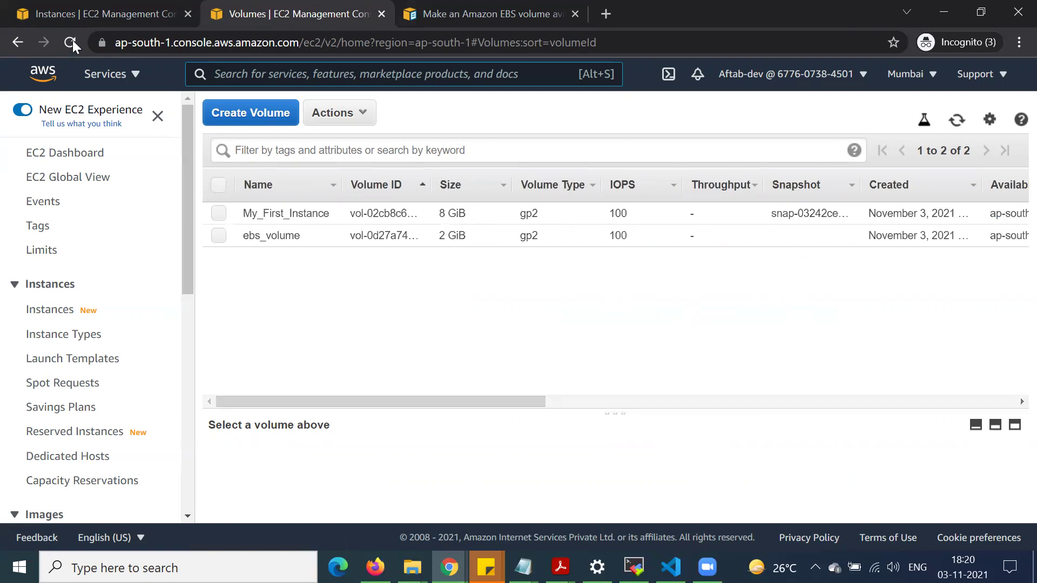
# Refresh the instances list again to check My_First_Instance's shutdown state, and return to the volumes page
pyautogui.click(86, 17)
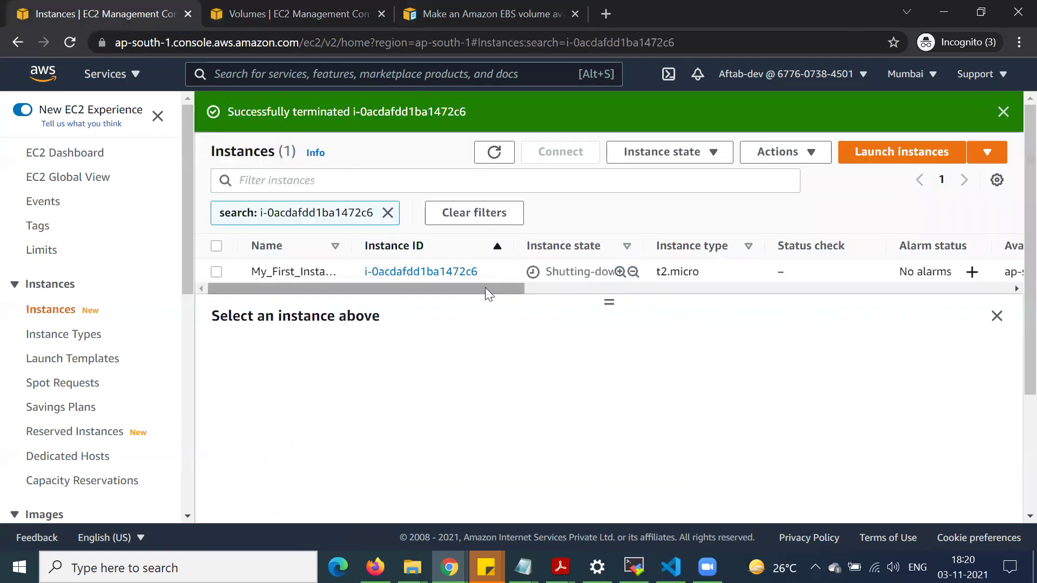
pyautogui.click(494, 158)
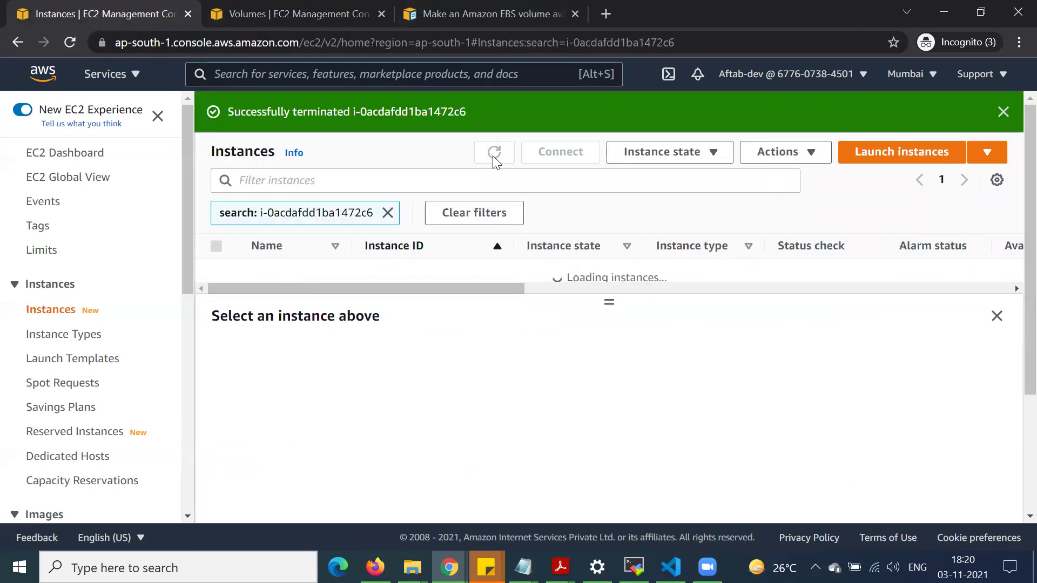
pyautogui.moveTo(505, 299); pyautogui.dragTo(584, 298)
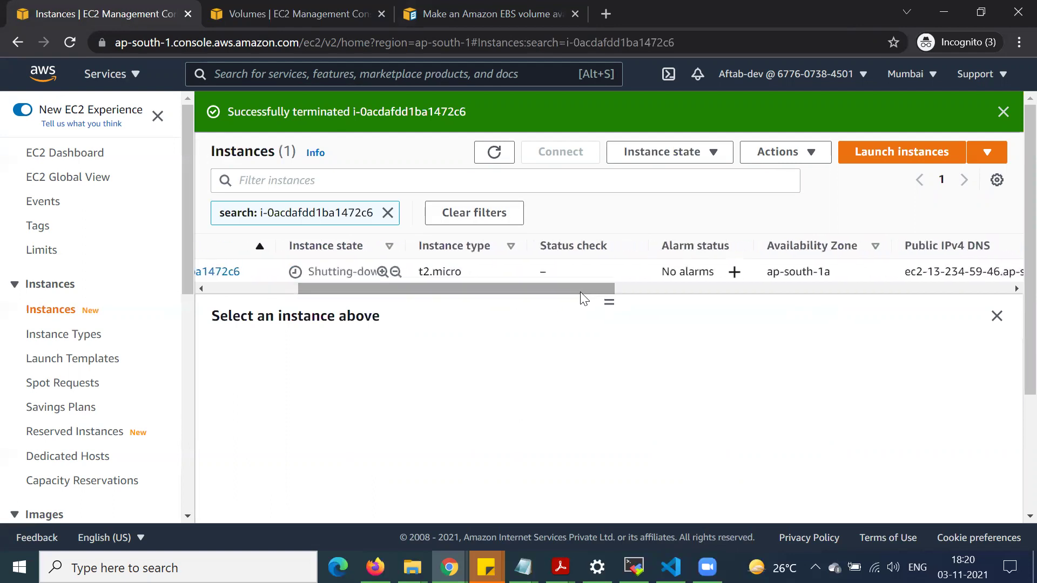
pyautogui.moveTo(468, 280); pyautogui.dragTo(296, 292)
pyautogui.moveTo(370, 290); pyautogui.dragTo(144, 293)
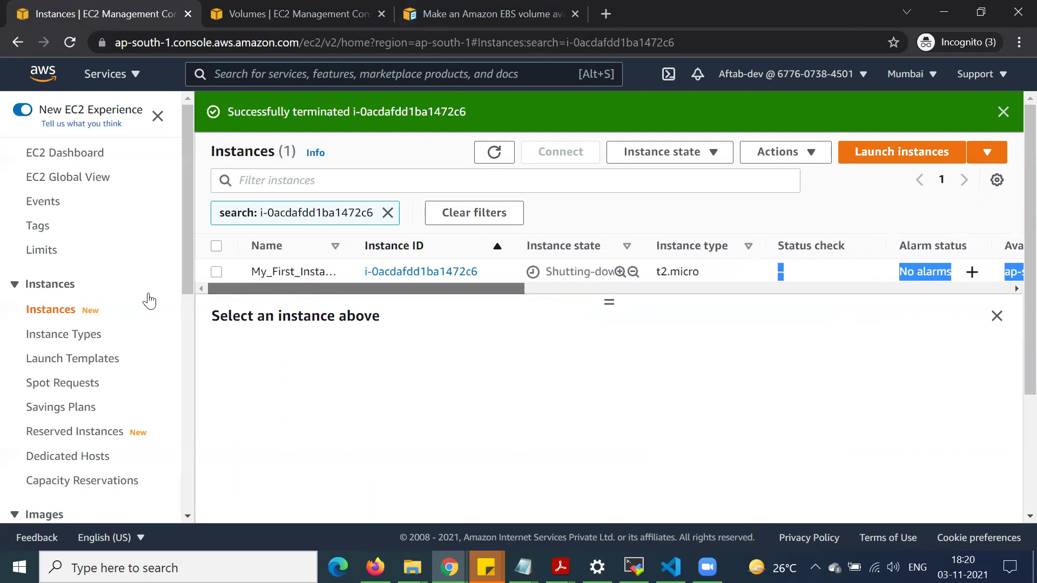
pyautogui.click(272, 8)
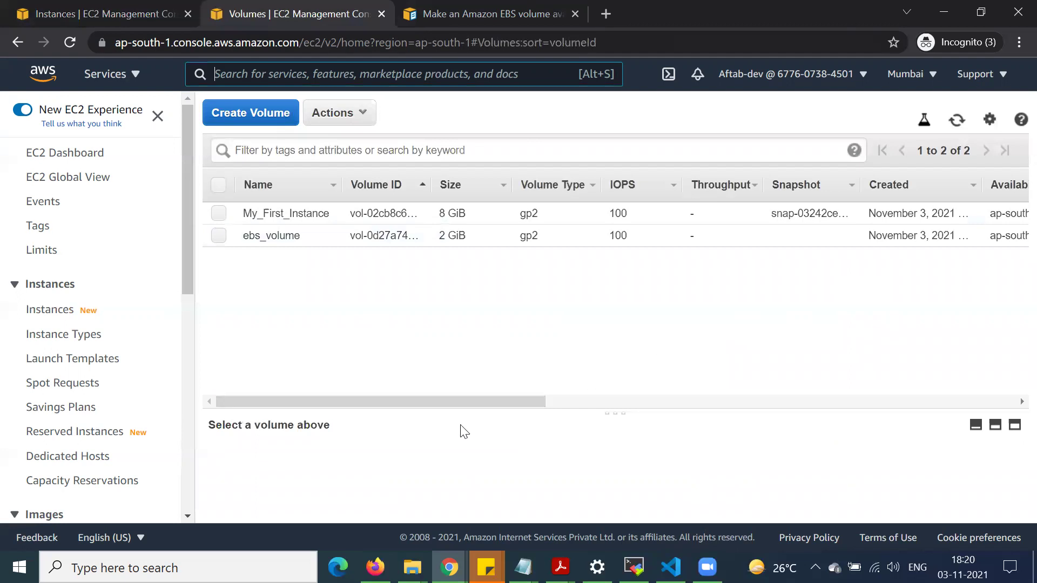
# Reload the volumes page and check the state and attachment information of My_First_Instance's root volume and ebs_volume
pyautogui.click(76, 47)
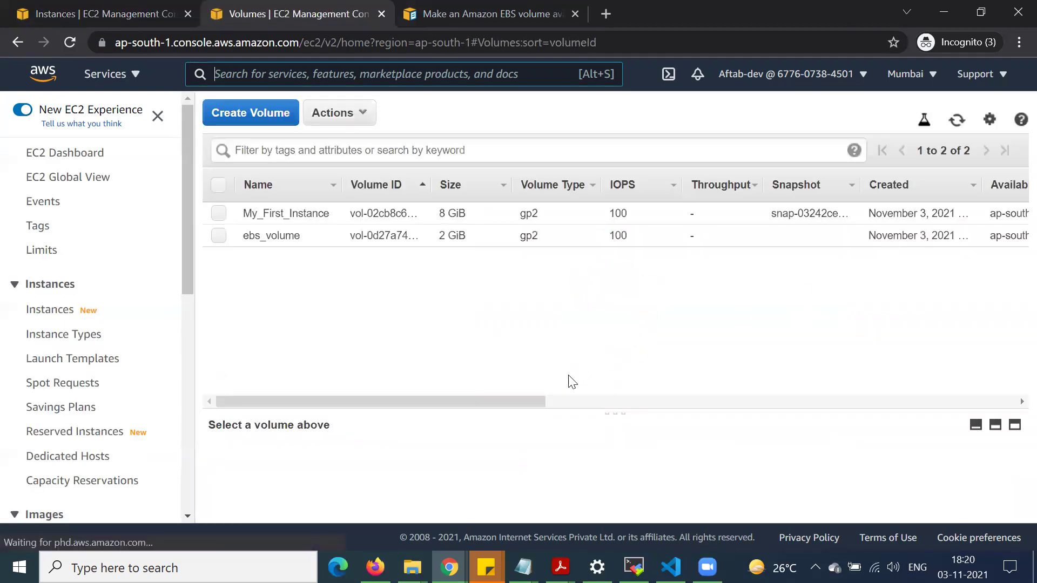
pyautogui.moveTo(519, 402); pyautogui.dragTo(657, 401)
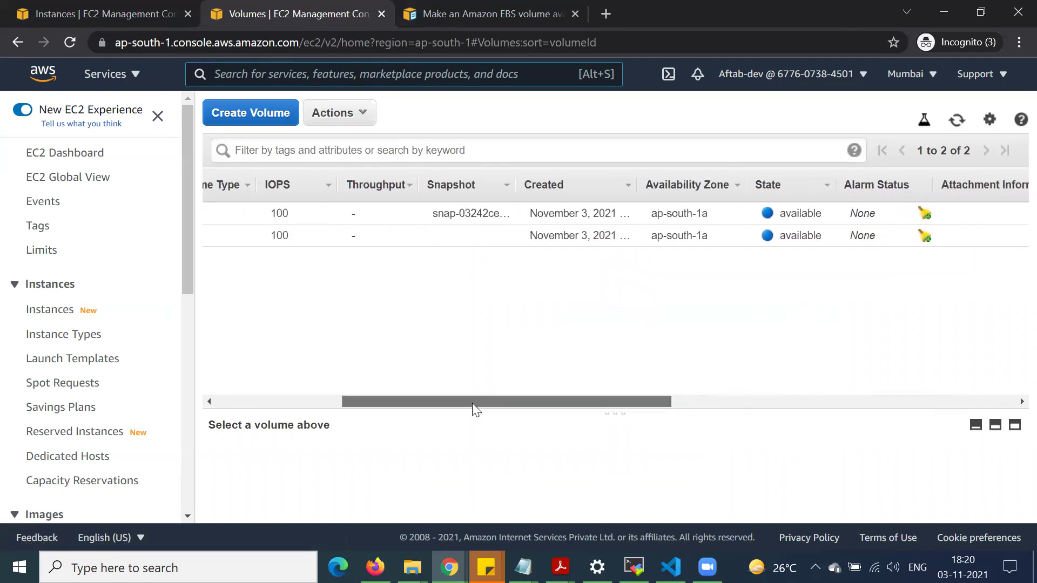
pyautogui.moveTo(472, 403); pyautogui.dragTo(345, 402)
pyautogui.moveTo(532, 402); pyautogui.dragTo(700, 296)
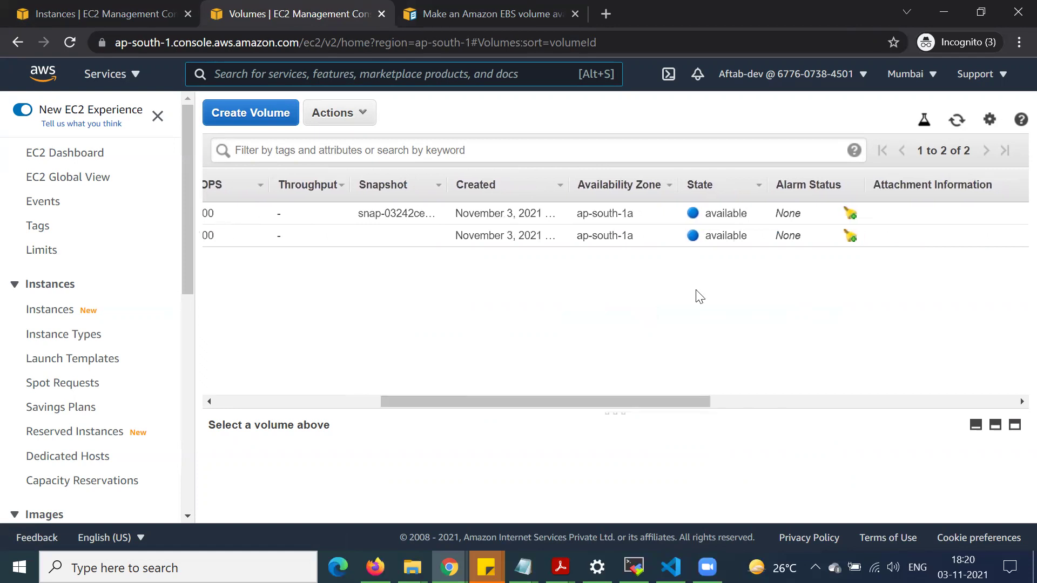
pyautogui.moveTo(527, 402); pyautogui.dragTo(312, 402)
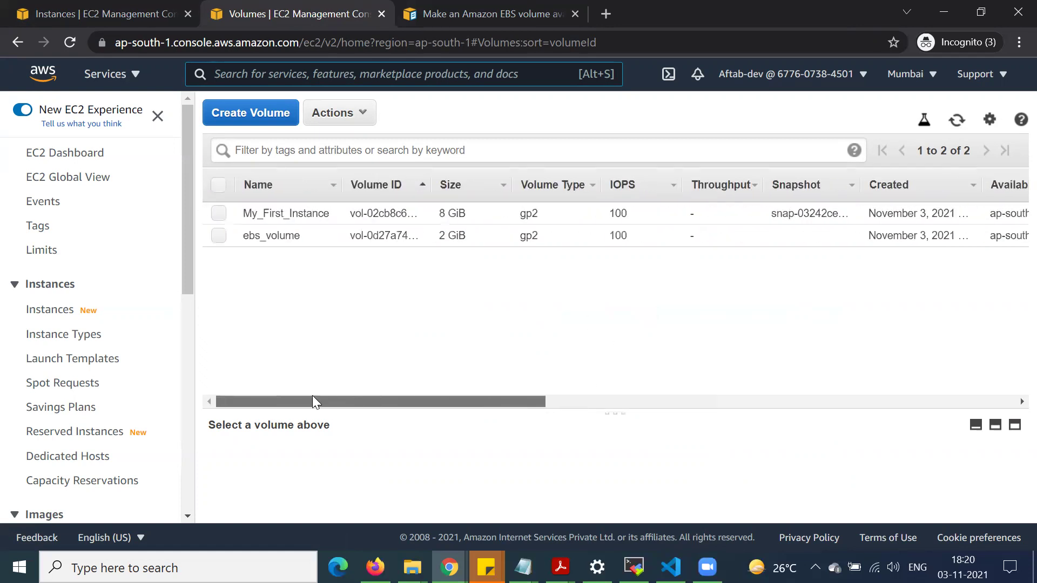
pyautogui.moveTo(496, 401); pyautogui.dragTo(805, 401)
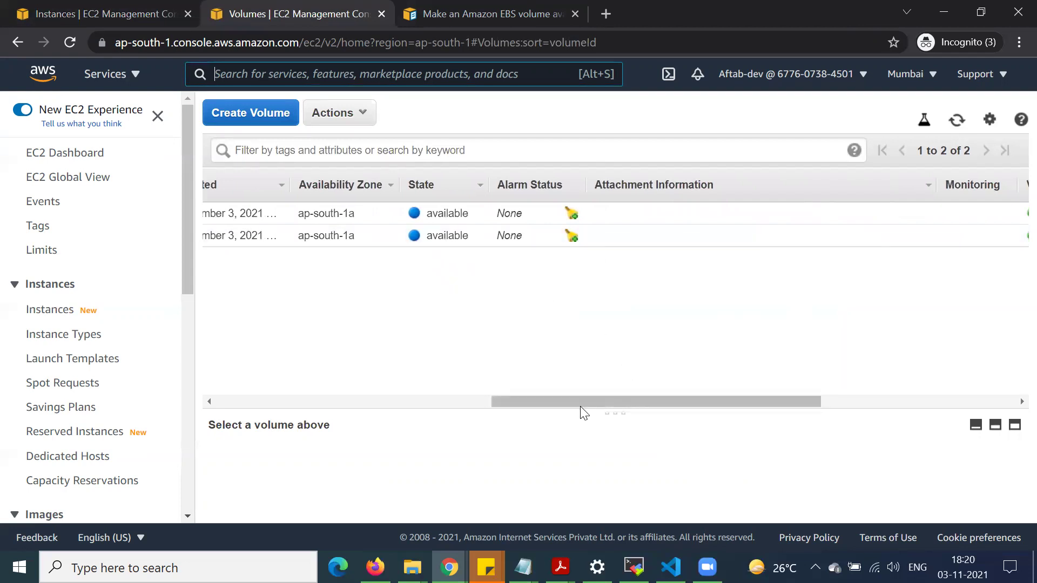
pyautogui.moveTo(516, 401); pyautogui.dragTo(248, 389)
# Refresh the instances list to check My_First_Instance's state, and return to the volumes page to see which volumes remain
pyautogui.click(96, 14)
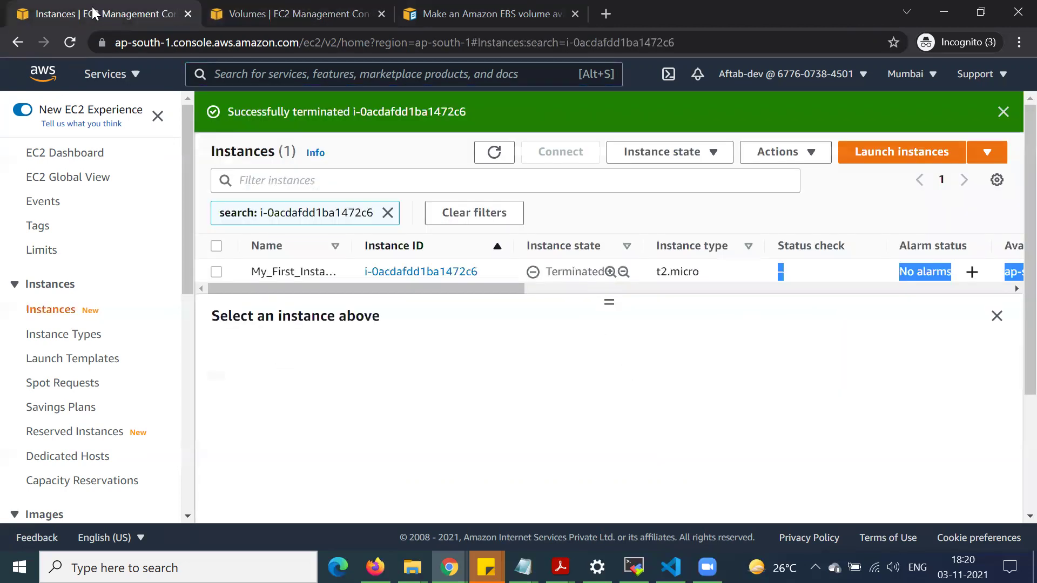
pyautogui.click(494, 152)
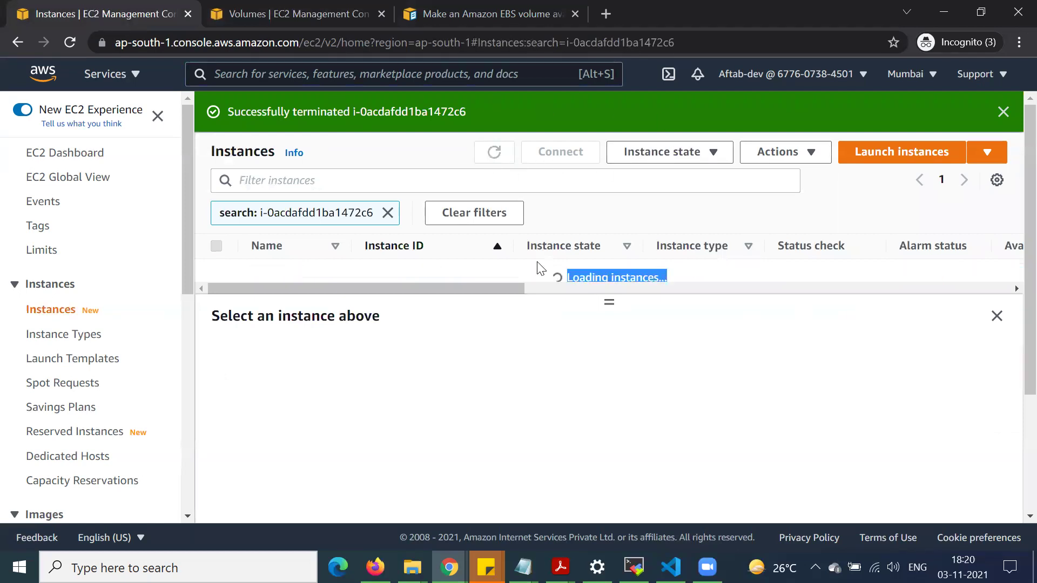
pyautogui.click(270, 14)
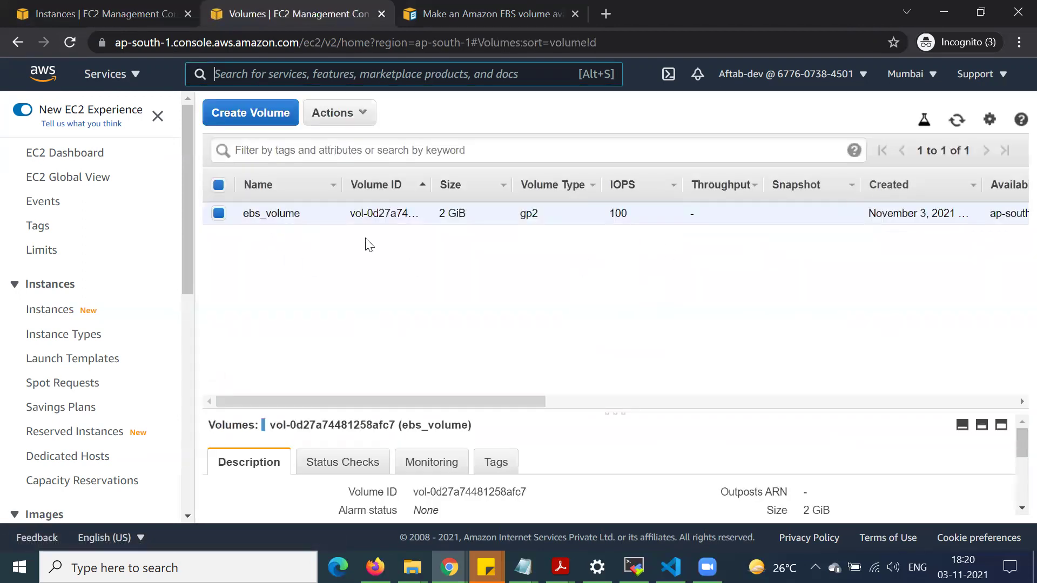
pyautogui.moveTo(438, 401); pyautogui.dragTo(345, 403)
pyautogui.click(707, 567)
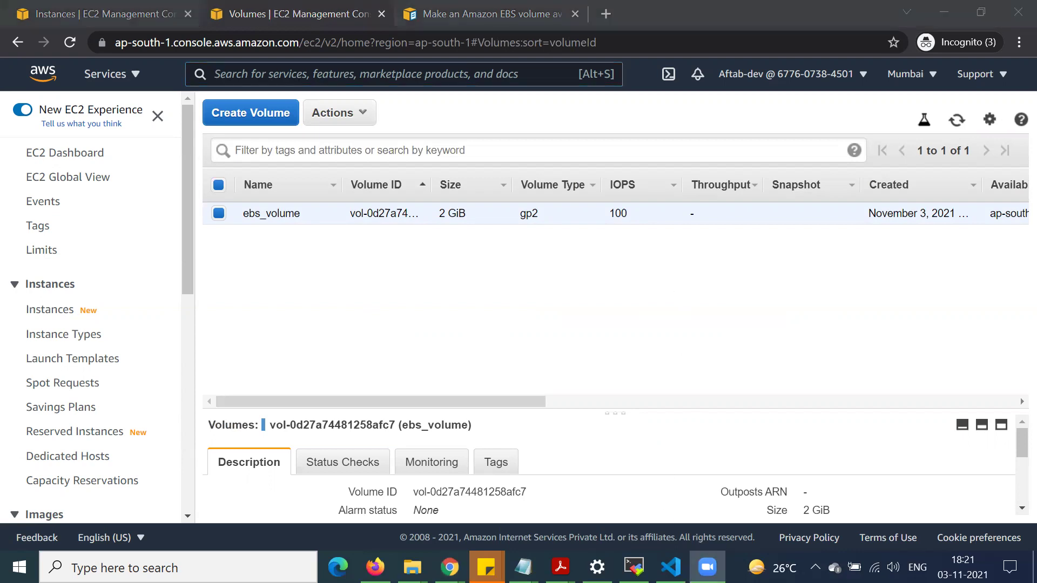
pyautogui.hotkey('alt', 'Tab')
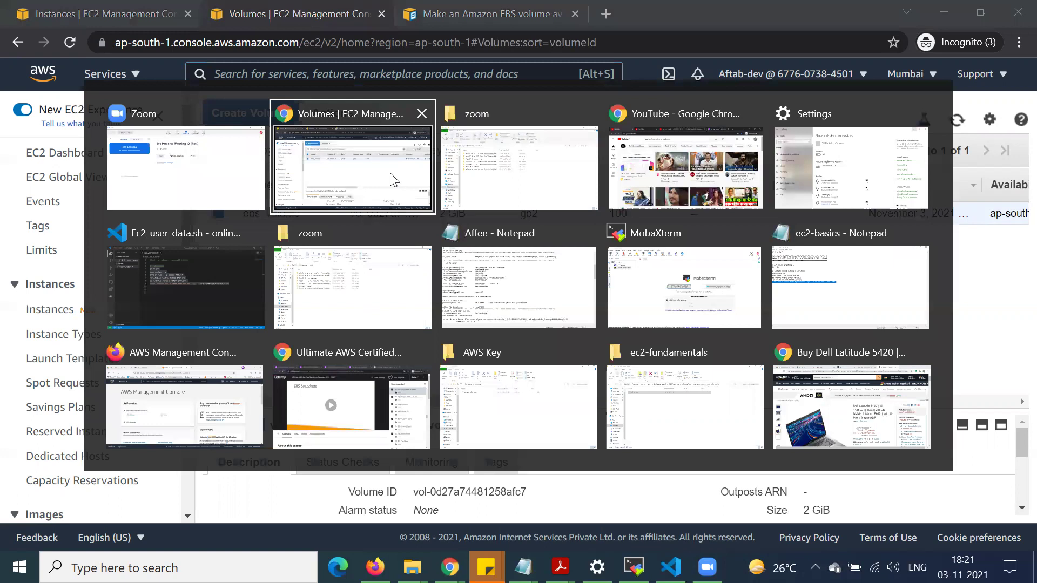
pyautogui.click(345, 172)
pyautogui.click(708, 565)
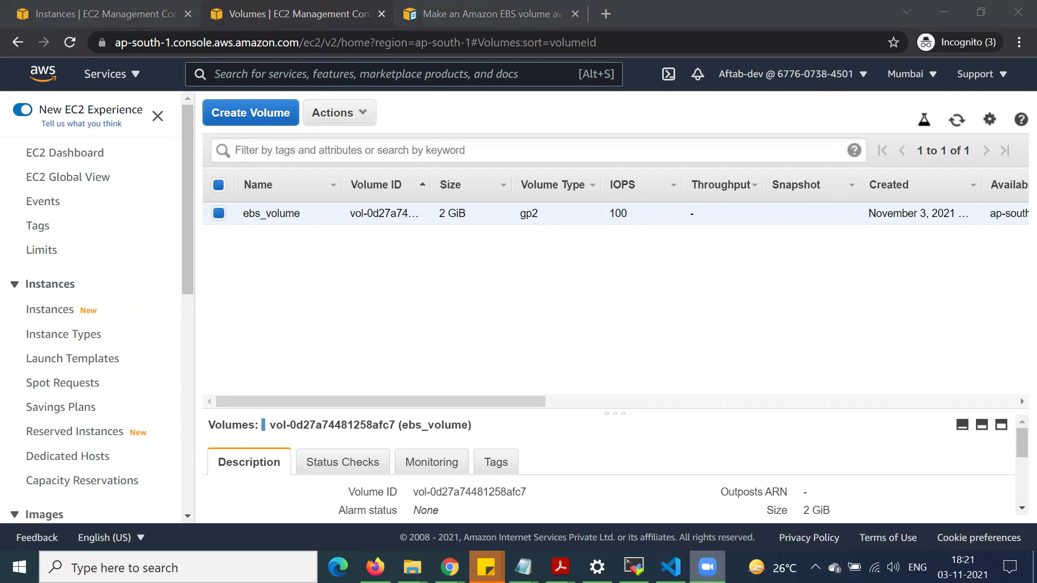
pyautogui.click(504, 110)
pyautogui.click(479, 78)
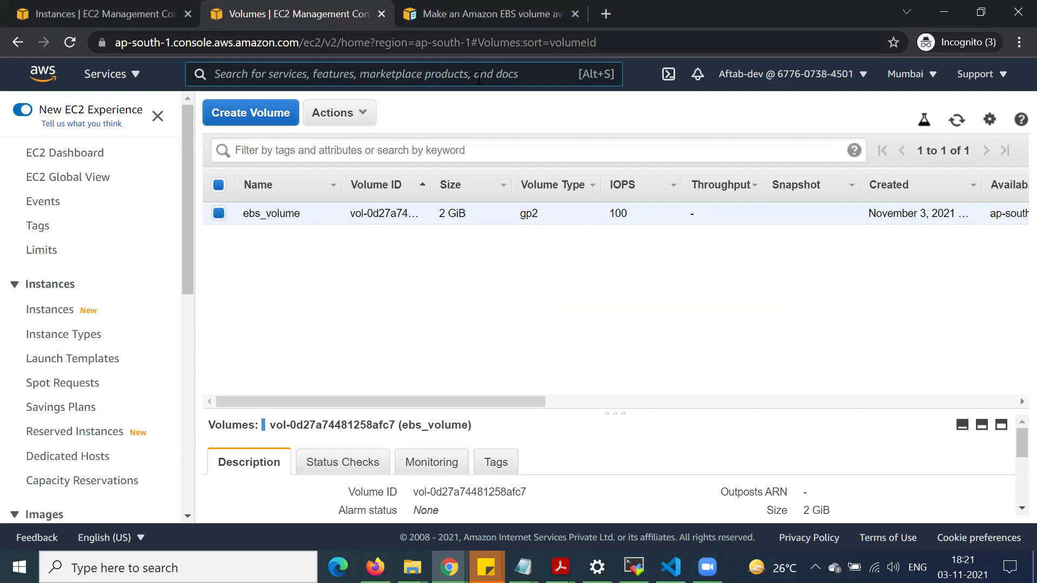